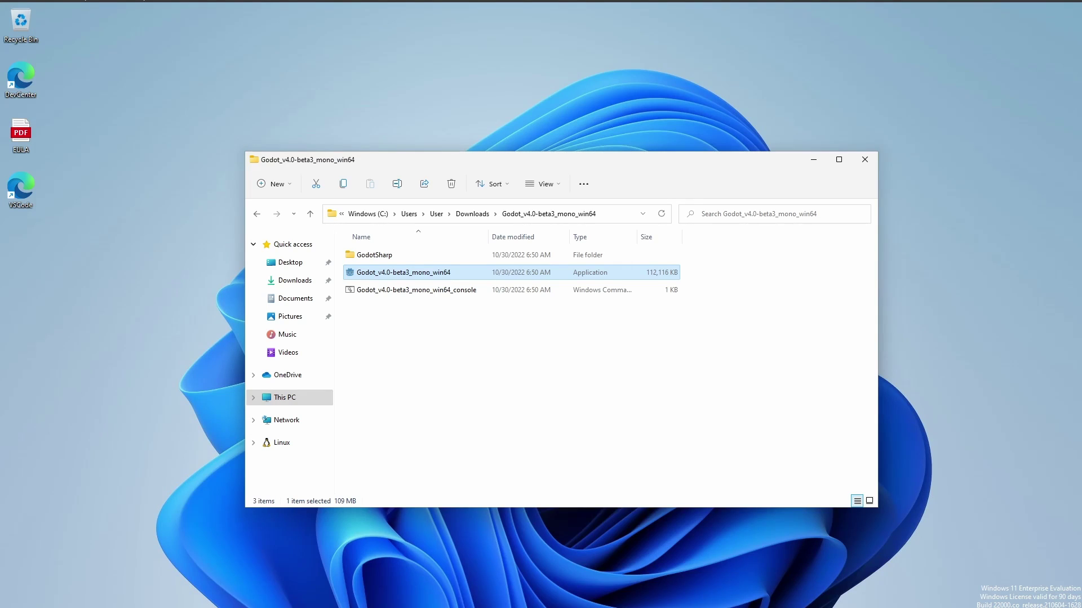
Launch Godot_v4.0-beta3_mono_win64.exe directly and dismiss the 'Unable to initialize Video driver' error.
{"action": "double_click", "coordinate": [492, 272]}
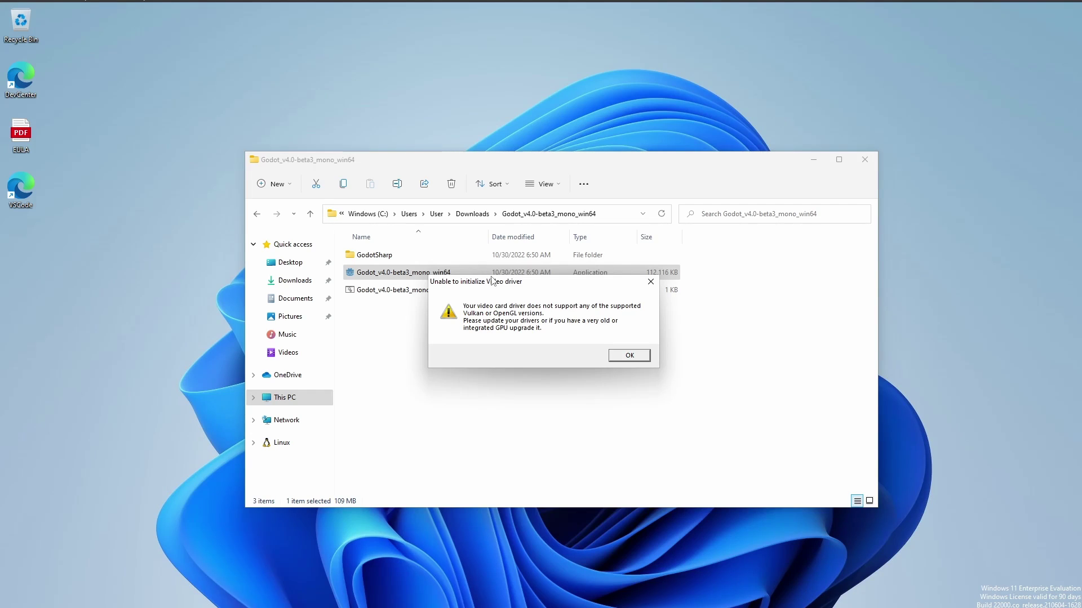
{"action": "left_click", "coordinate": [601, 244]}
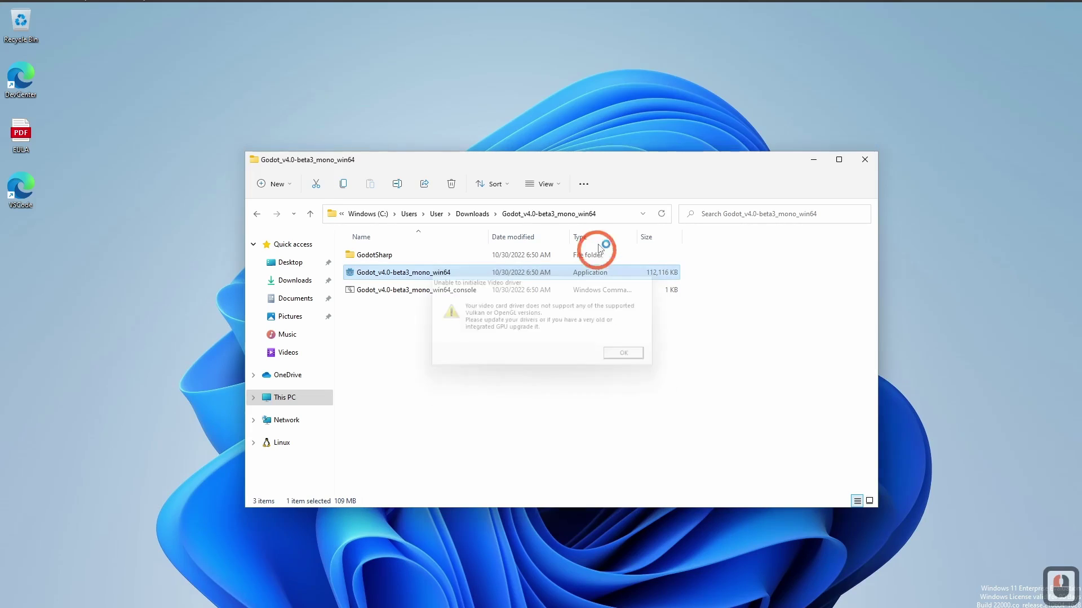
Open a Command Prompt in the Godot folder and start Godot with --rendering-driver opengl3.
{"action": "left_click", "coordinate": [606, 214]}
{"action": "key", "text": "Return"}
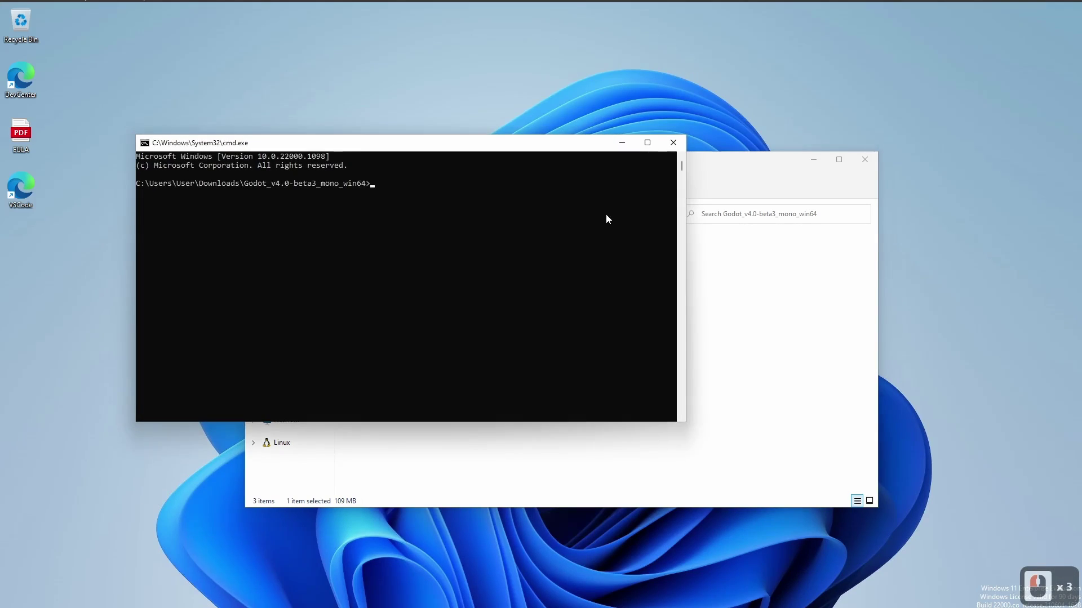
{"action": "left_click_drag", "start_coordinate": [418, 149], "coordinate": [367, 161]}
{"action": "type", "text": "Godot_v4.0-beta3_mono_win64.exe"}
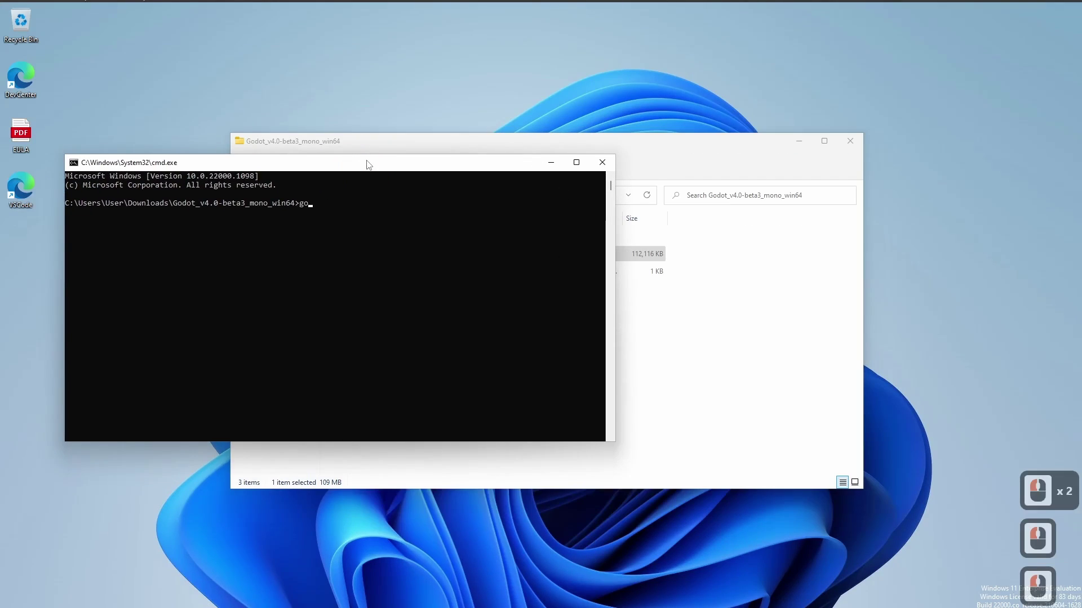
{"action": "type", "text": " --"}
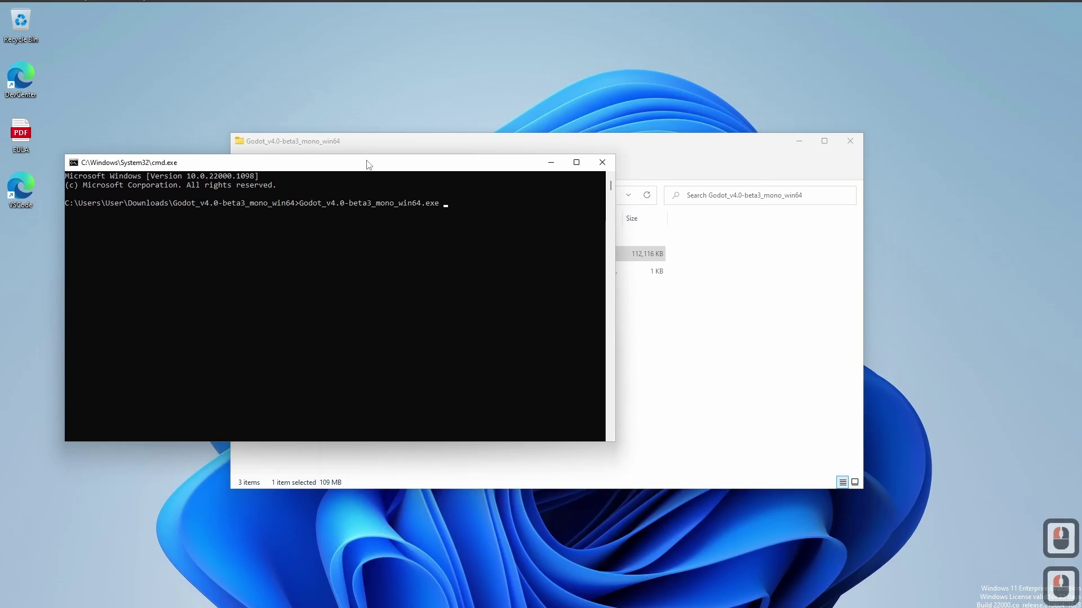
{"action": "type", "text": "rendering"}
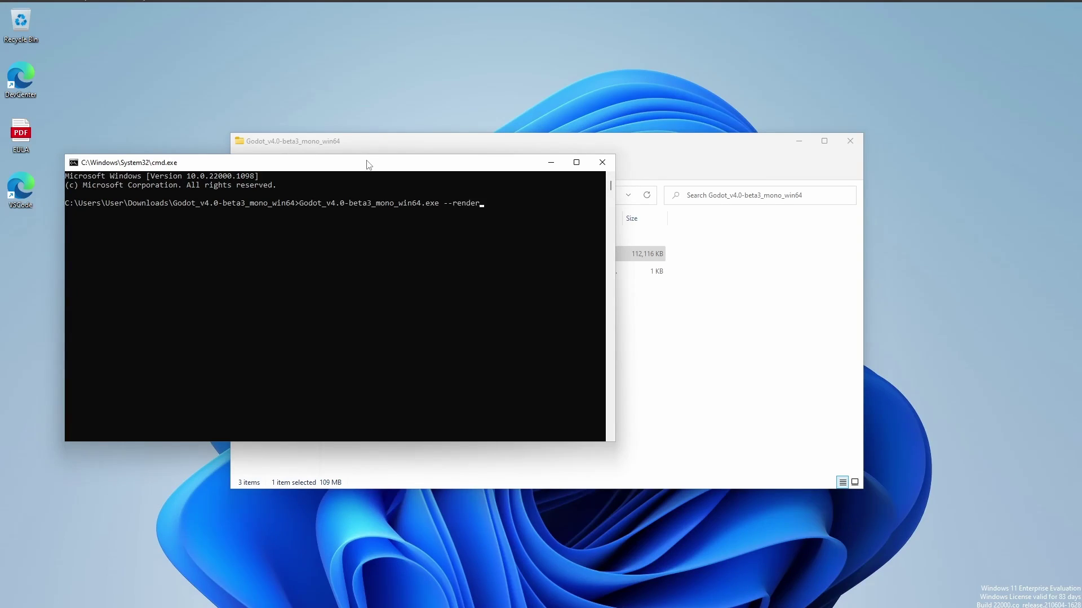
{"action": "type", "text": "-driver opengl3"}
{"action": "key", "text": "Return"}
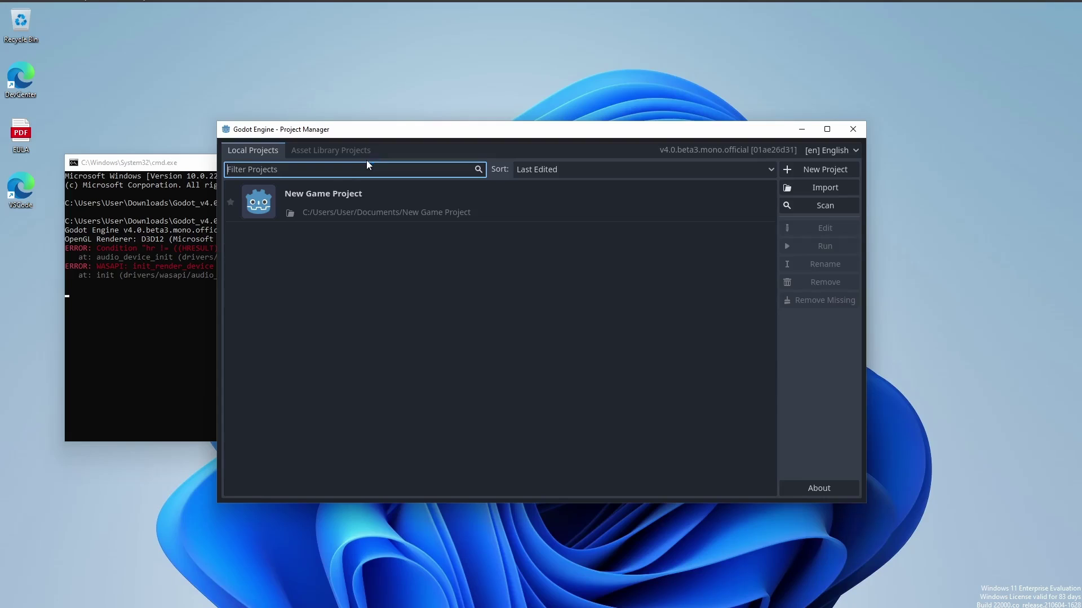
Open New Game Project in the editor, run it, and dismiss the video driver error.
{"action": "left_click", "coordinate": [329, 194]}
{"action": "double_click", "coordinate": [329, 193]}
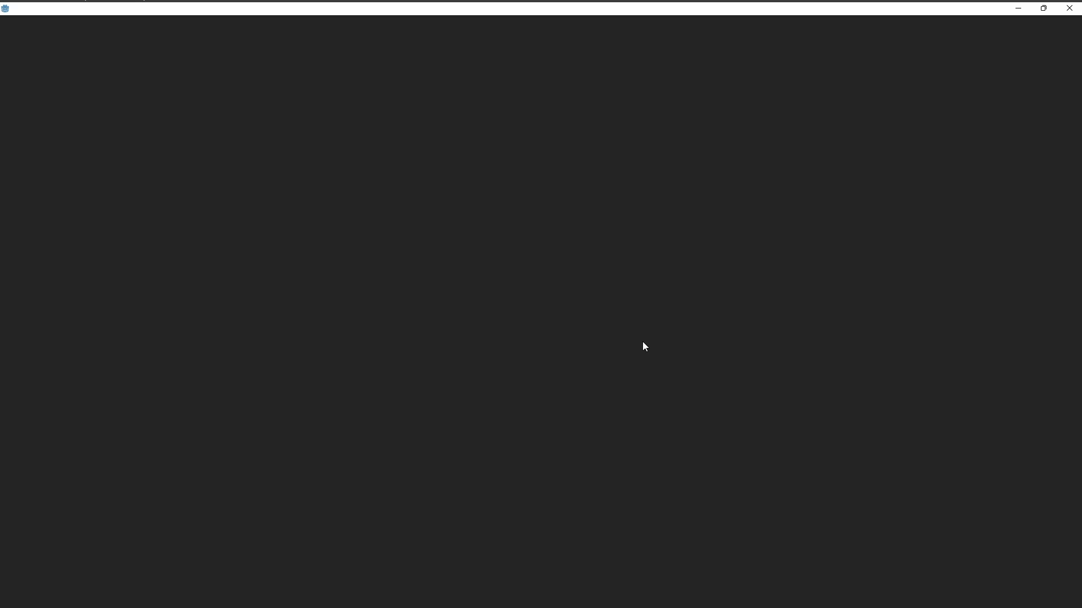
{"action": "scroll", "coordinate": [901, 276], "scroll_direction": "up", "scroll_amount": 4}
{"action": "key", "text": "ctrl+s"}
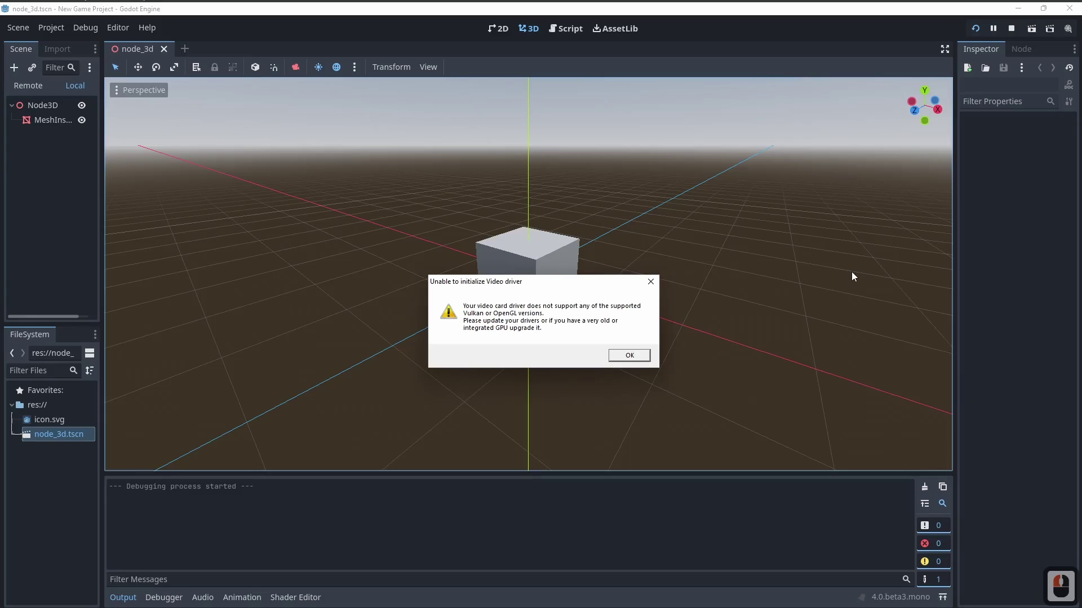
{"action": "left_click", "coordinate": [629, 356]}
In Project Settings, enable Advanced Settings and set Editor > Run Main Run Args to '--rendering-driver opengl3'.
{"action": "left_click", "coordinate": [51, 28]}
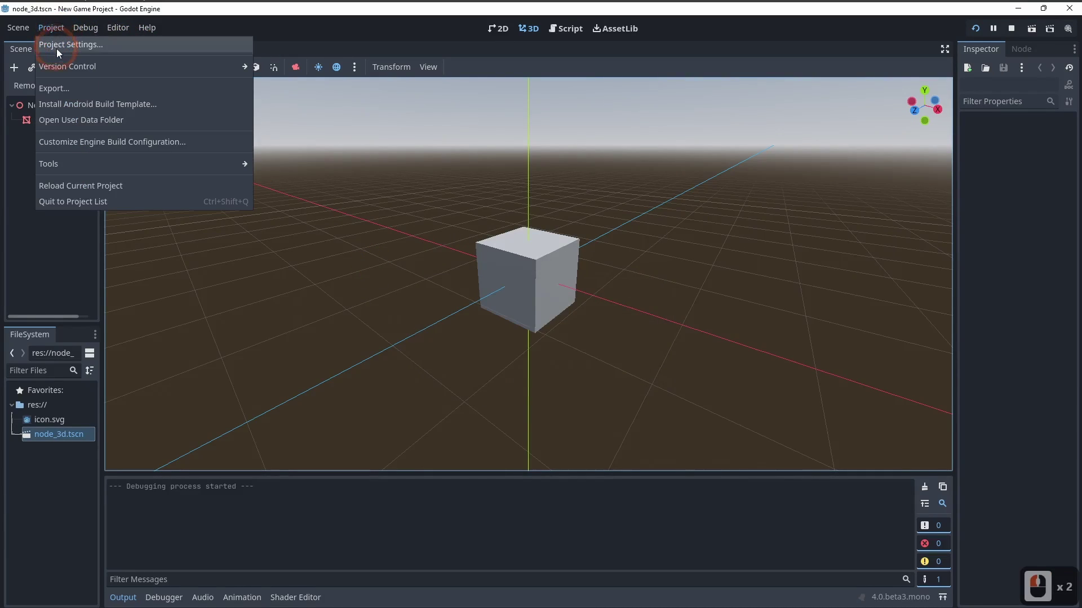
{"action": "left_click", "coordinate": [58, 49]}
{"action": "left_click", "coordinate": [349, 197]}
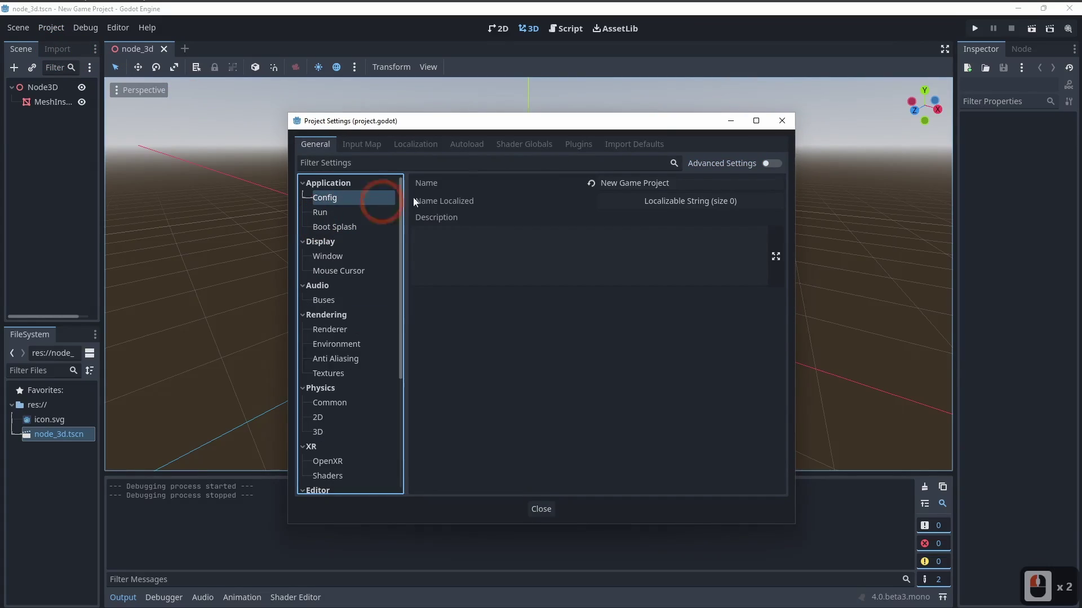
{"action": "left_click", "coordinate": [768, 163]}
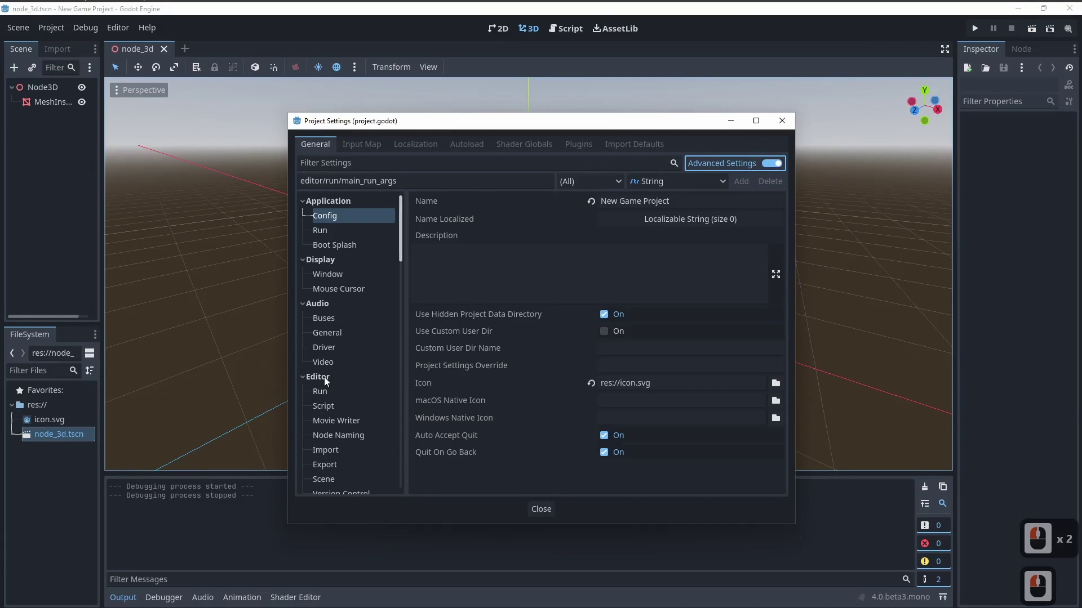
{"action": "left_click", "coordinate": [319, 391]}
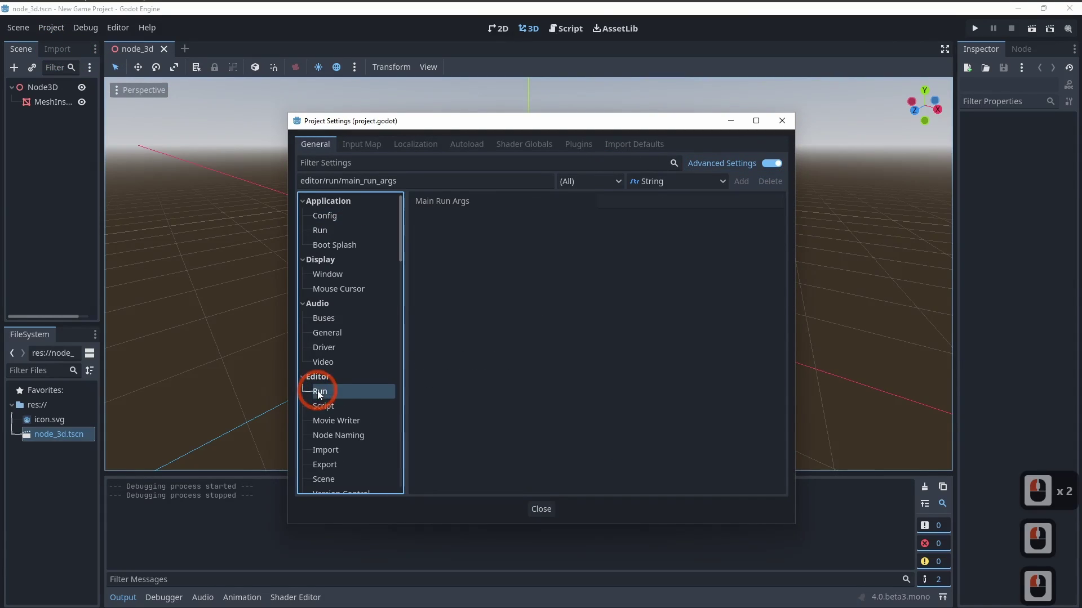
{"action": "left_click", "coordinate": [637, 197]}
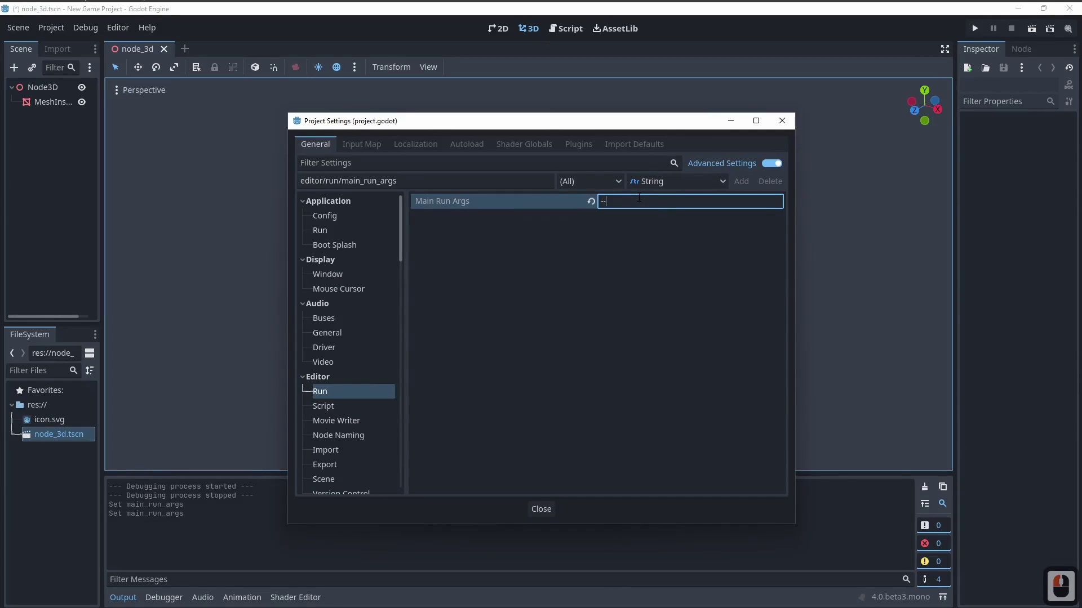
{"action": "type", "text": "--rendering-"}
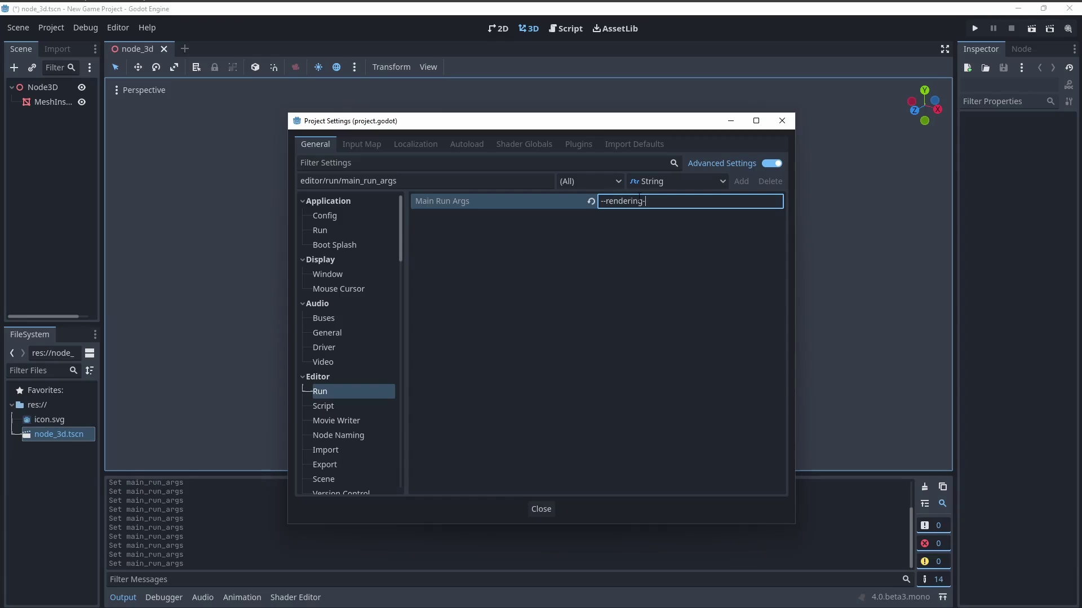
{"action": "type", "text": "driver opengl3"}
Run the project in its debug window, then close the game window and the Godot editor.
{"action": "left_click", "coordinate": [541, 509]}
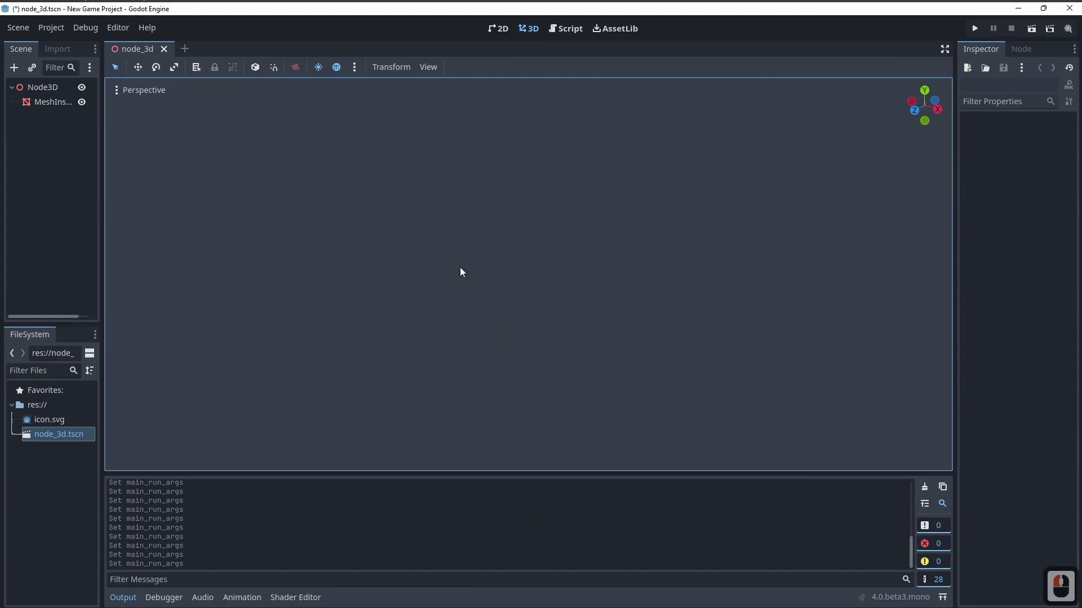
{"action": "left_click_drag", "start_coordinate": [935, 110], "coordinate": [927, 141]}
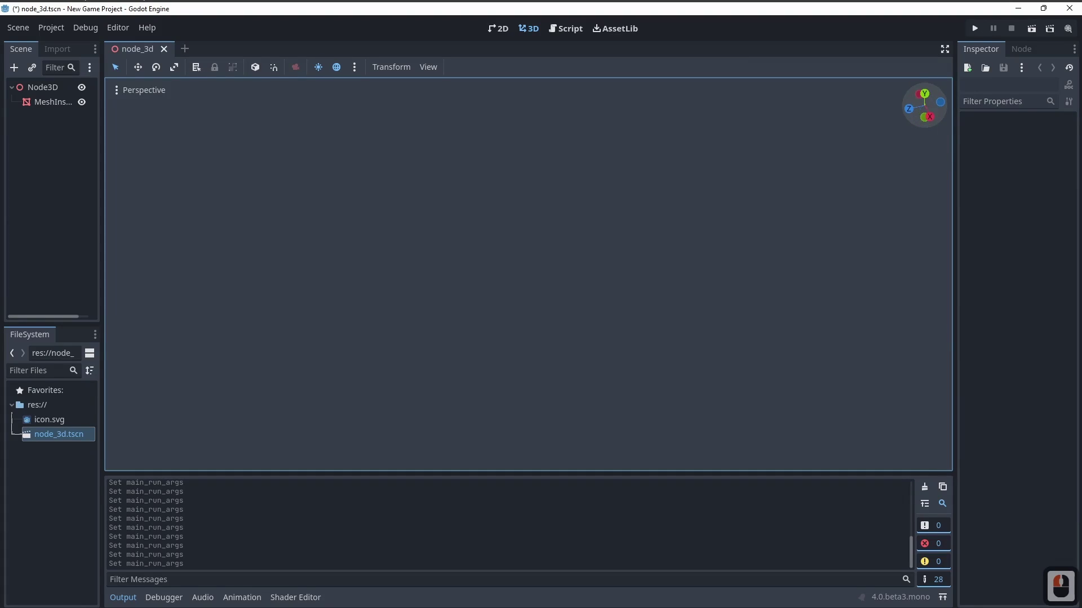
{"action": "left_click", "coordinate": [973, 28]}
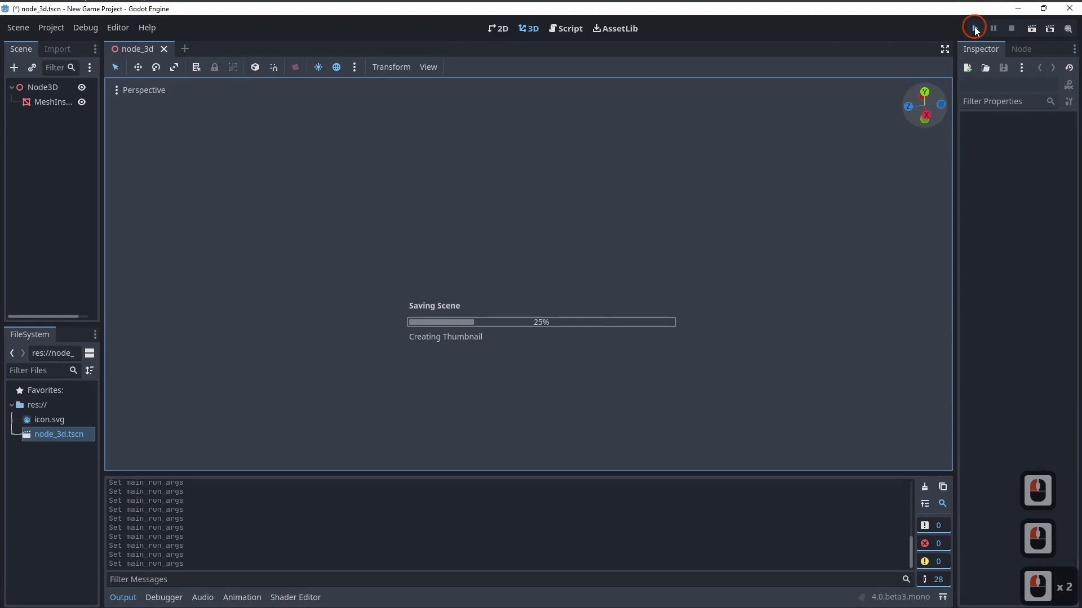
{"action": "left_click", "coordinate": [712, 298]}
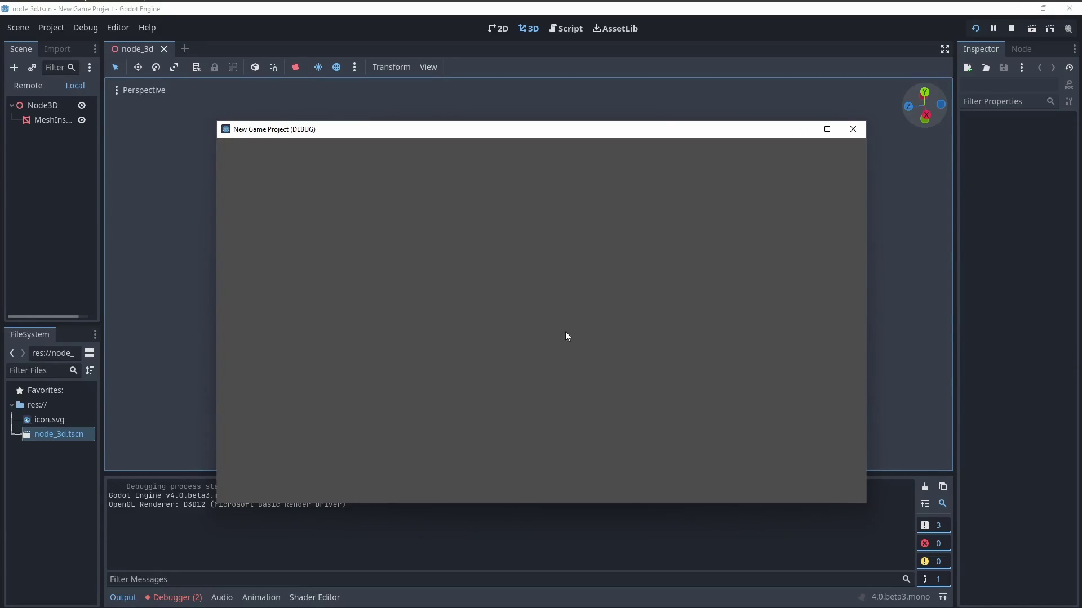
{"action": "left_click", "coordinate": [853, 131]}
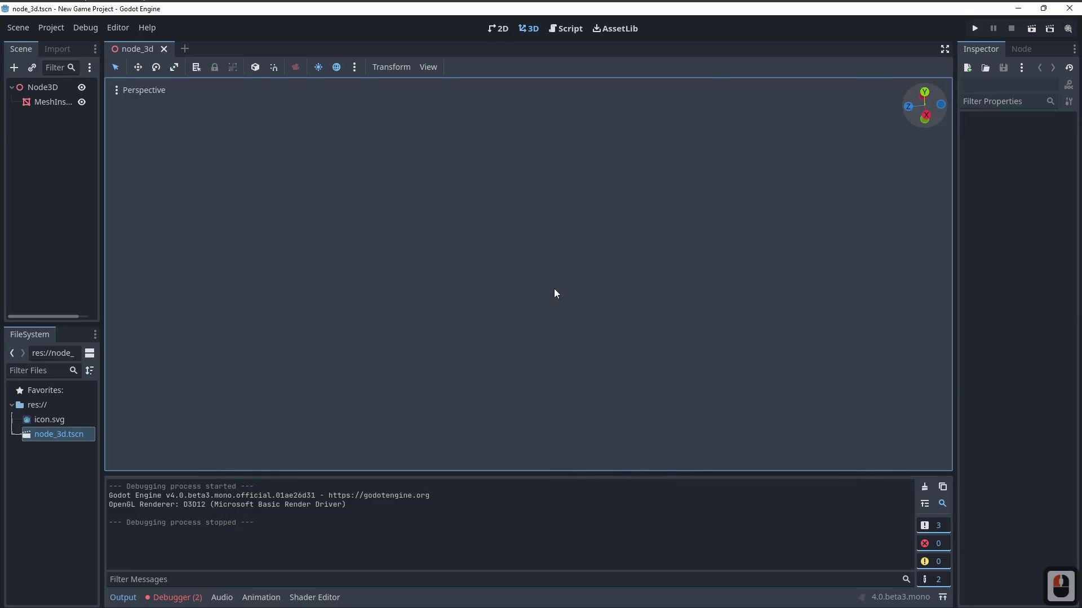
{"action": "left_click", "coordinate": [1069, 8]}
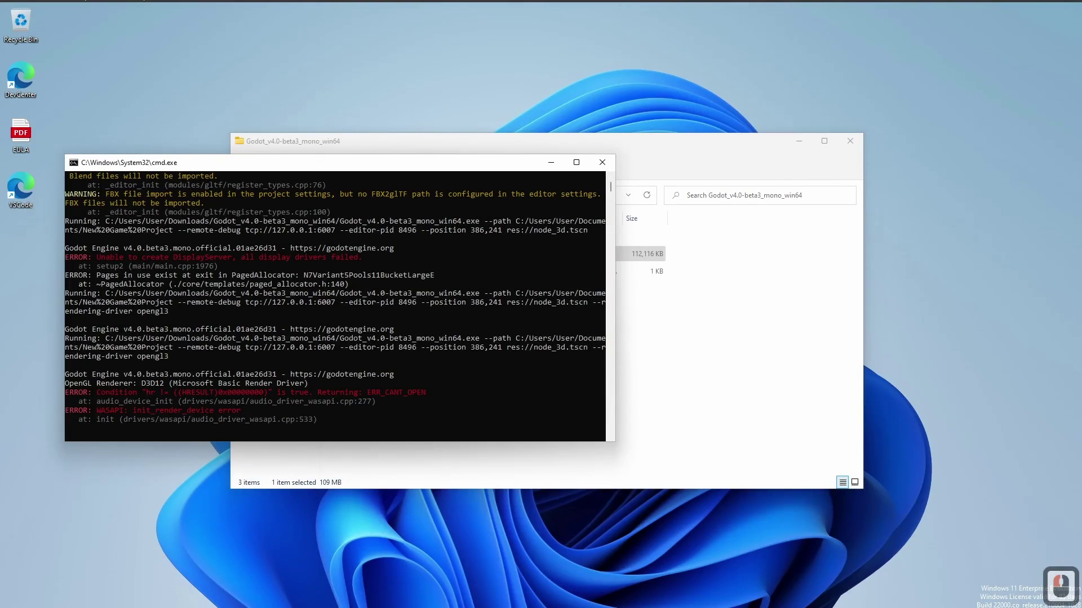
Close the console, exit VirtualBox fullscreen, clear the Explorer selection and launch Microsoft Edge.
{"action": "left_click", "coordinate": [598, 164]}
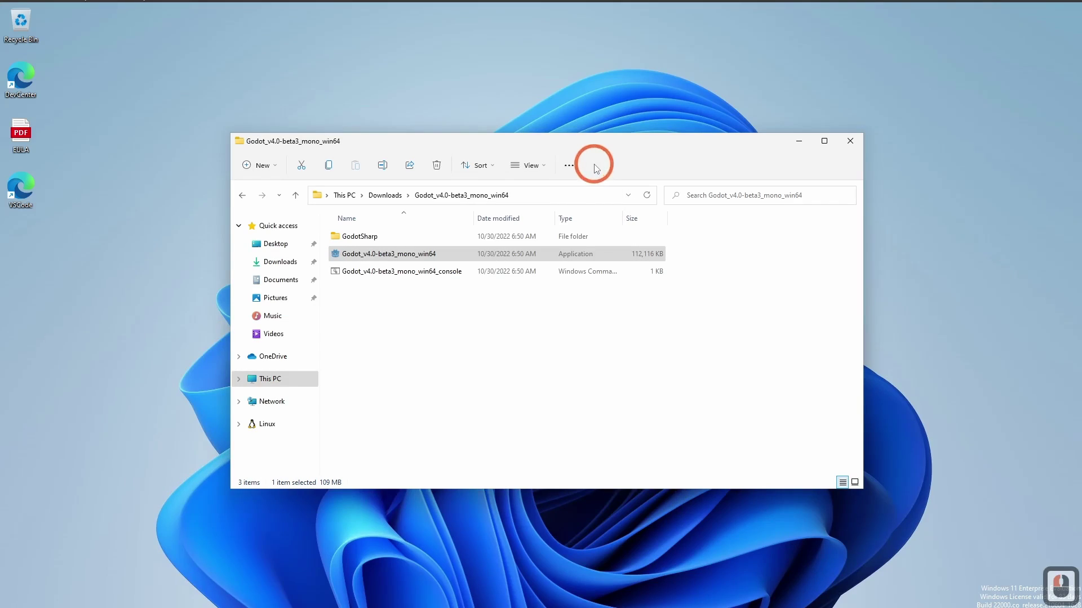
{"action": "key", "text": "Control_R+f"}
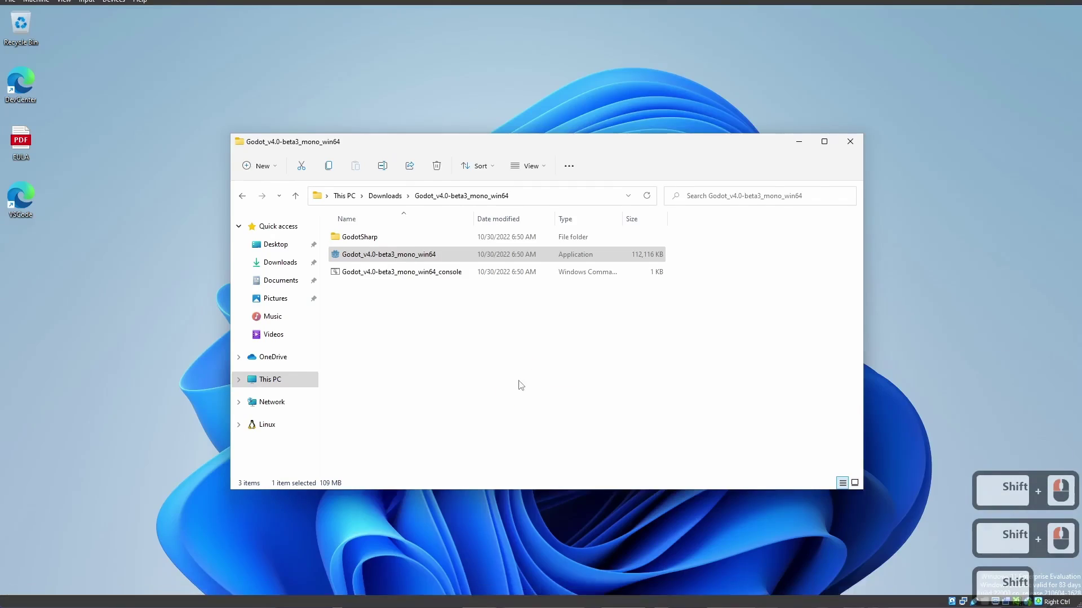
{"action": "left_click", "coordinate": [612, 2]}
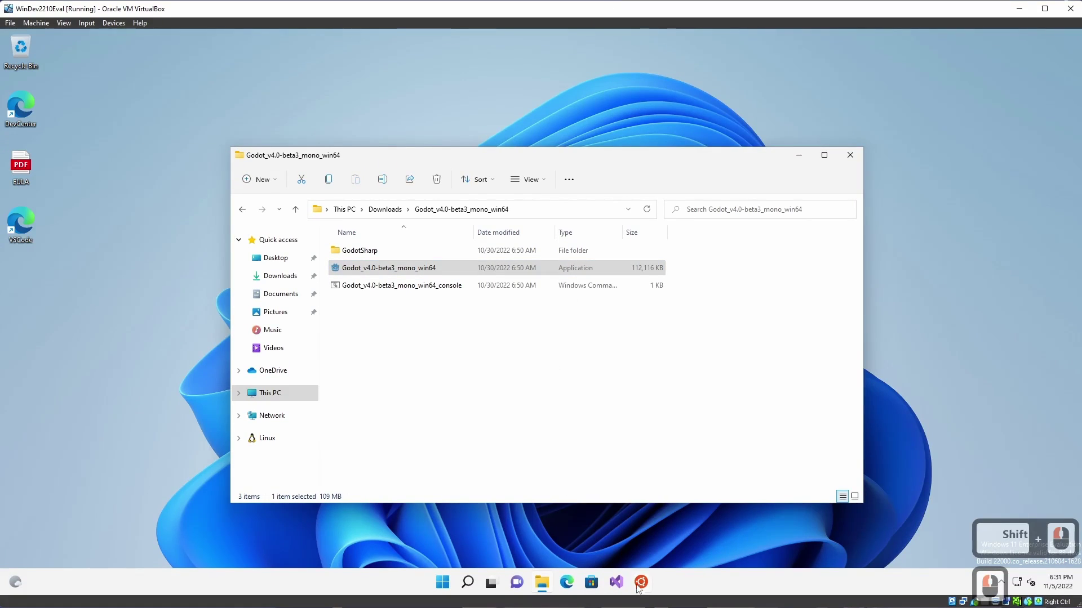
{"action": "left_click", "coordinate": [631, 602]}
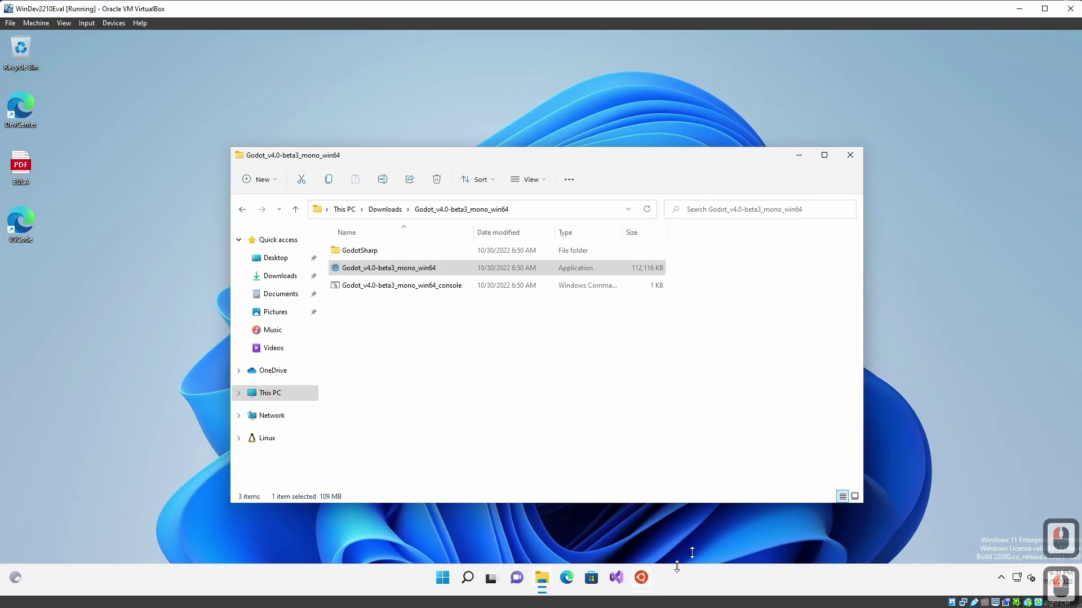
{"action": "left_click", "coordinate": [739, 473]}
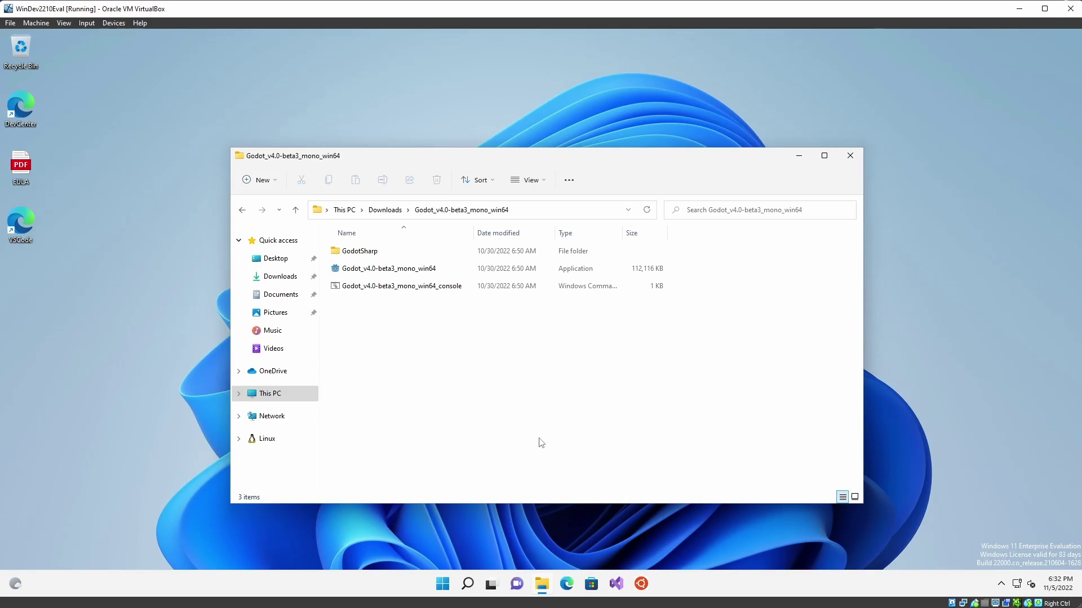
{"action": "left_click", "coordinate": [566, 584]}
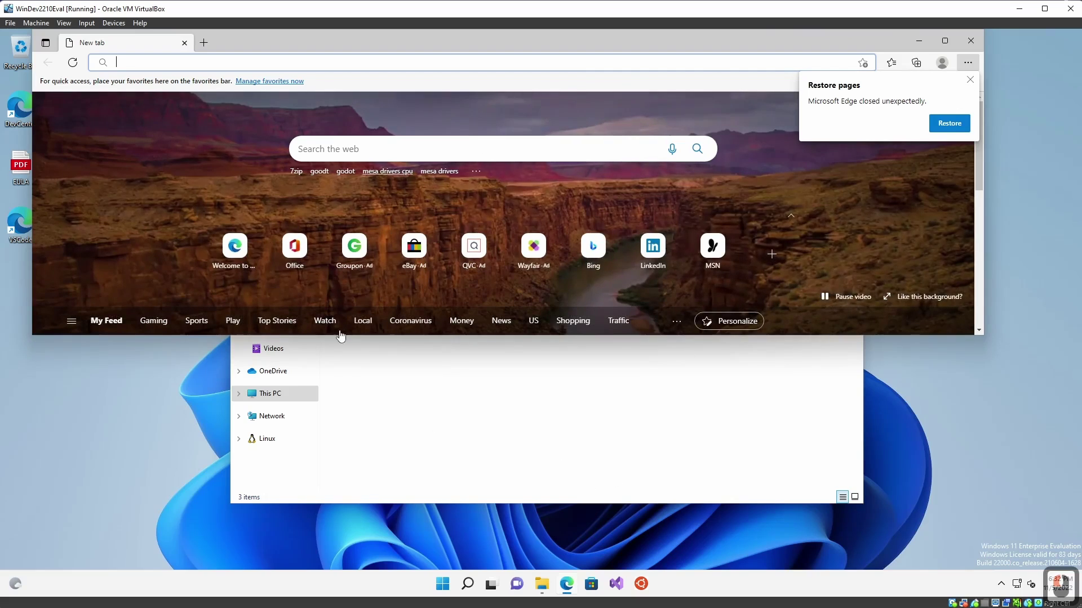
Download mesa3d-22.2.2-release-mingw.7z from the mesa-dist-win release assets, then go to the 7-Zip website.
{"action": "double_click", "coordinate": [302, 52]}
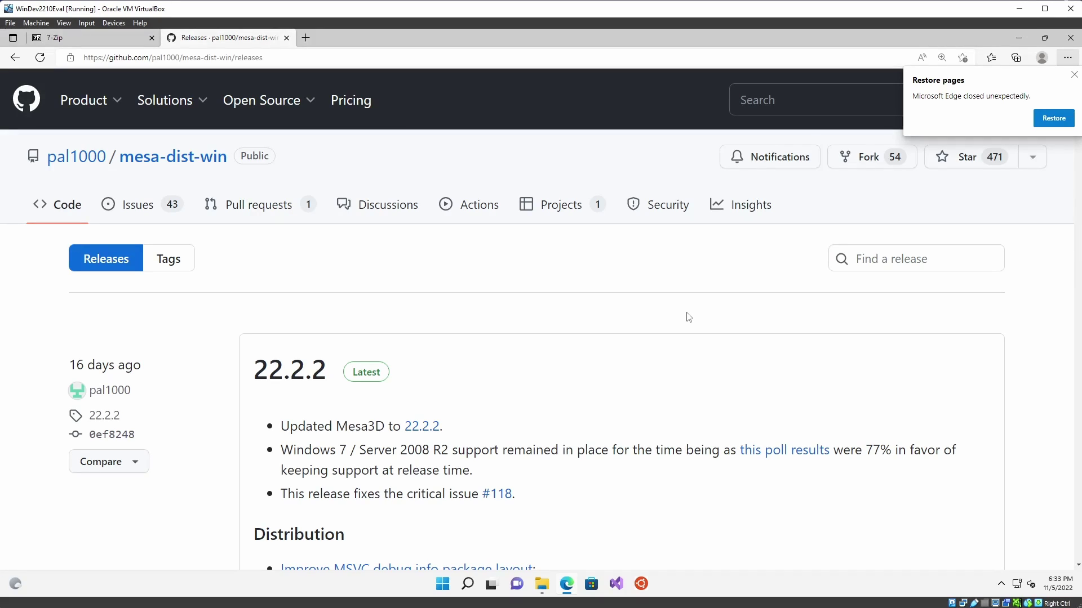
{"action": "scroll", "coordinate": [514, 393], "scroll_direction": "down", "scroll_amount": 1}
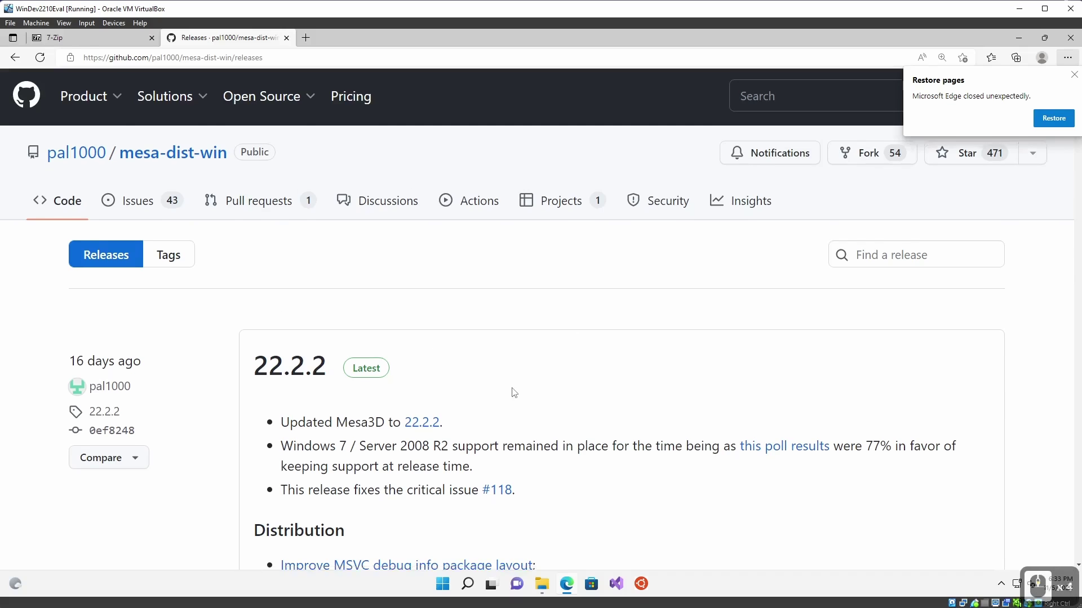
{"action": "scroll", "coordinate": [514, 393], "scroll_direction": "down", "scroll_amount": 10}
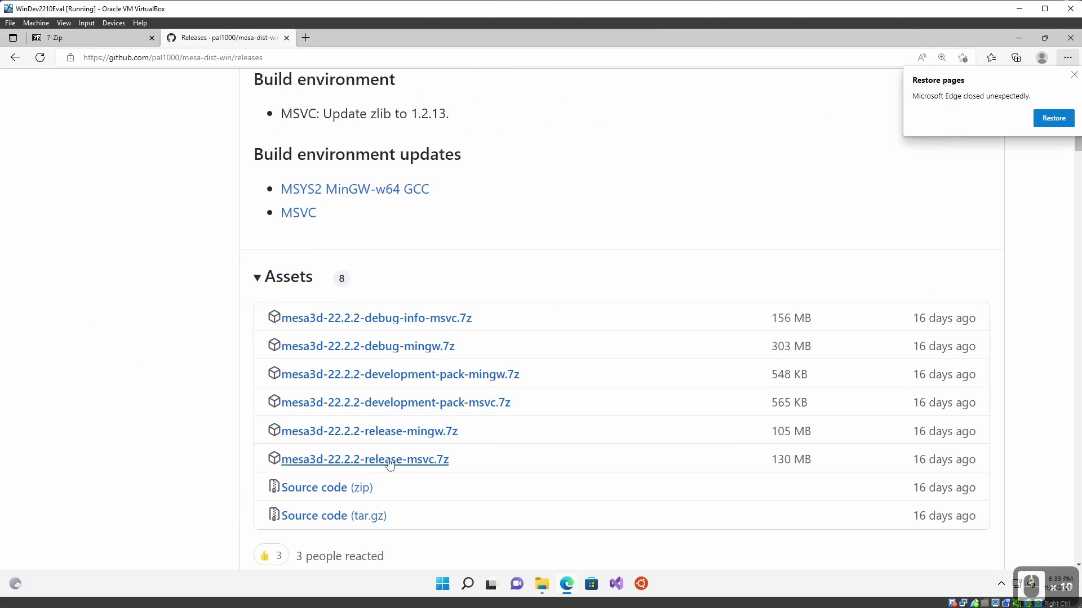
{"action": "left_click", "coordinate": [472, 438]}
{"action": "left_click_drag", "start_coordinate": [472, 438], "coordinate": [560, 417]}
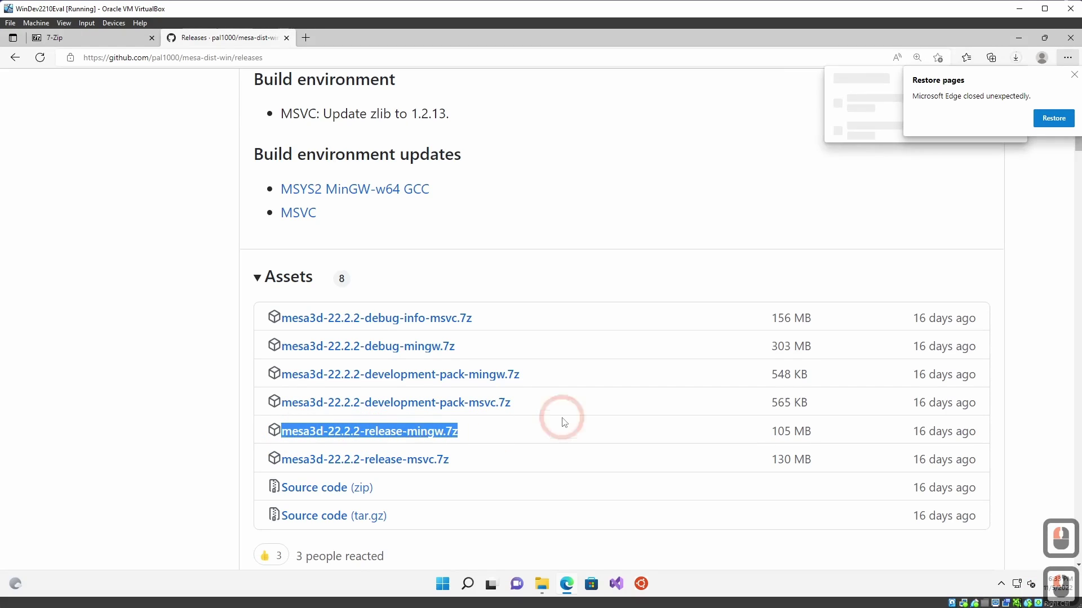
{"action": "left_click", "coordinate": [1074, 75]}
{"action": "left_click", "coordinate": [844, 117]}
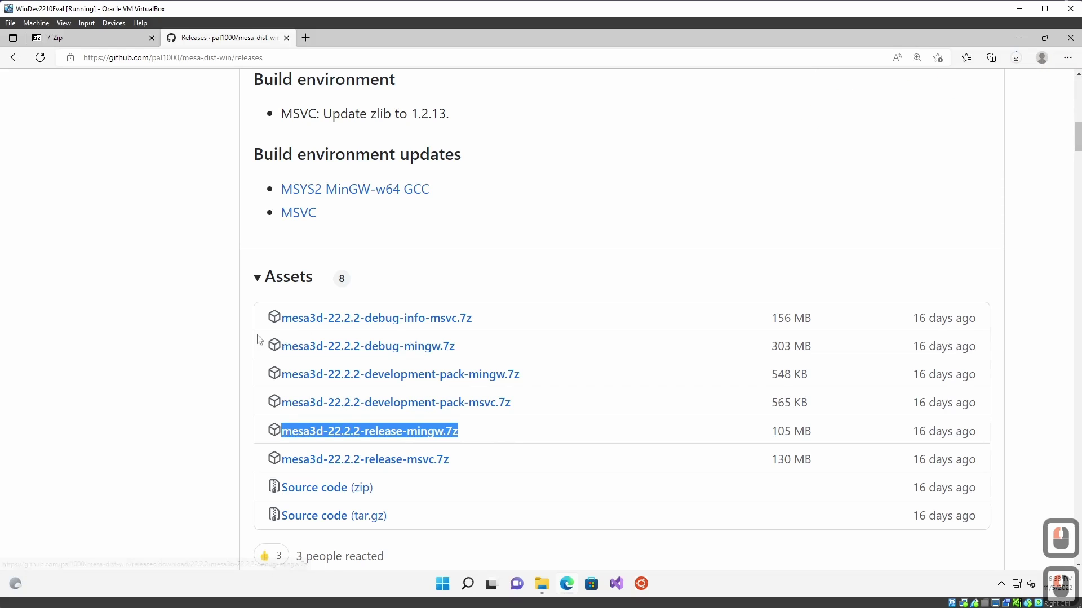
{"action": "left_click", "coordinate": [107, 39]}
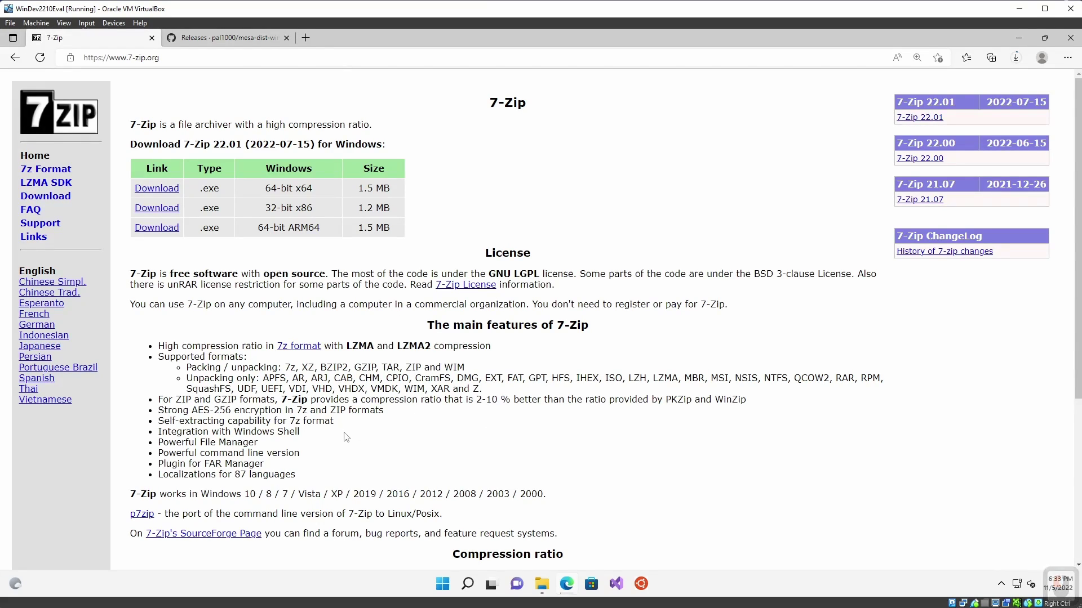
Extract mesa3d-22.2.2-release-mingw.7z from Downloads into its own folder with 7-Zip.
{"action": "left_click", "coordinate": [544, 588]}
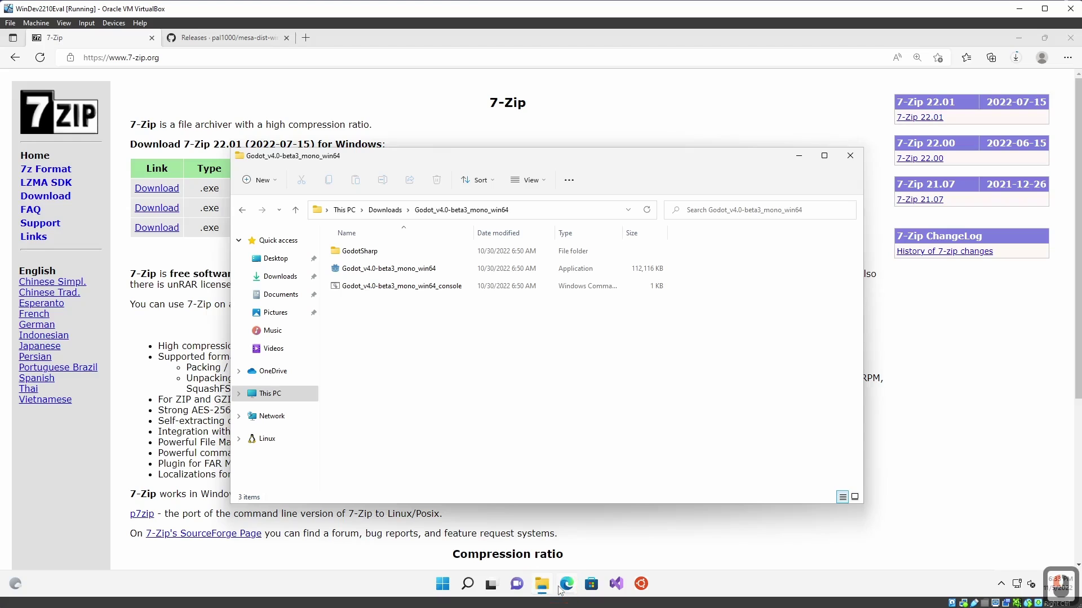
{"action": "left_click", "coordinate": [395, 210]}
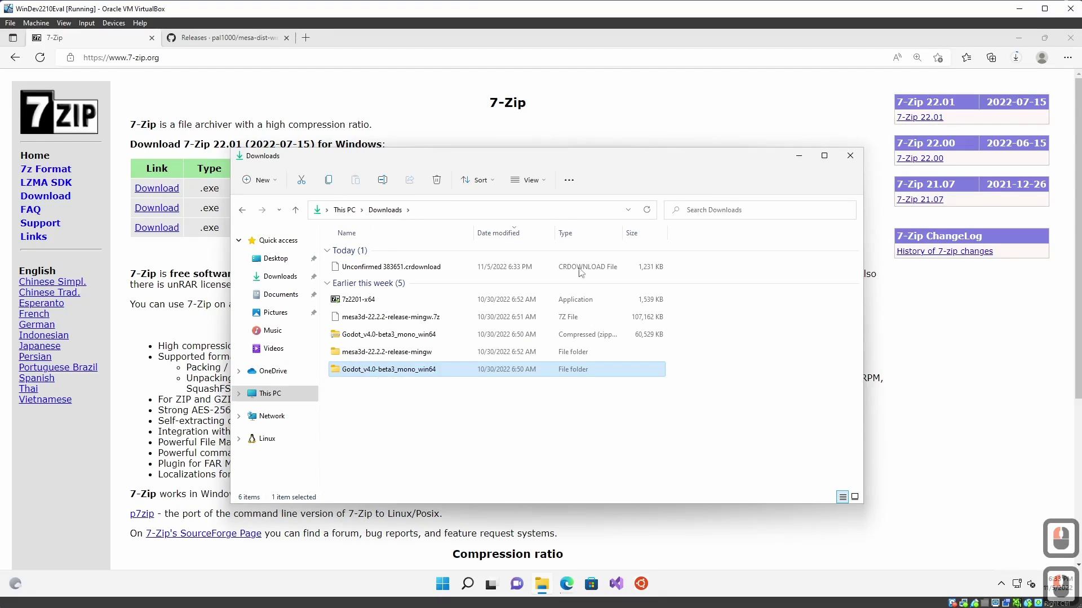
{"action": "left_click", "coordinate": [360, 316]}
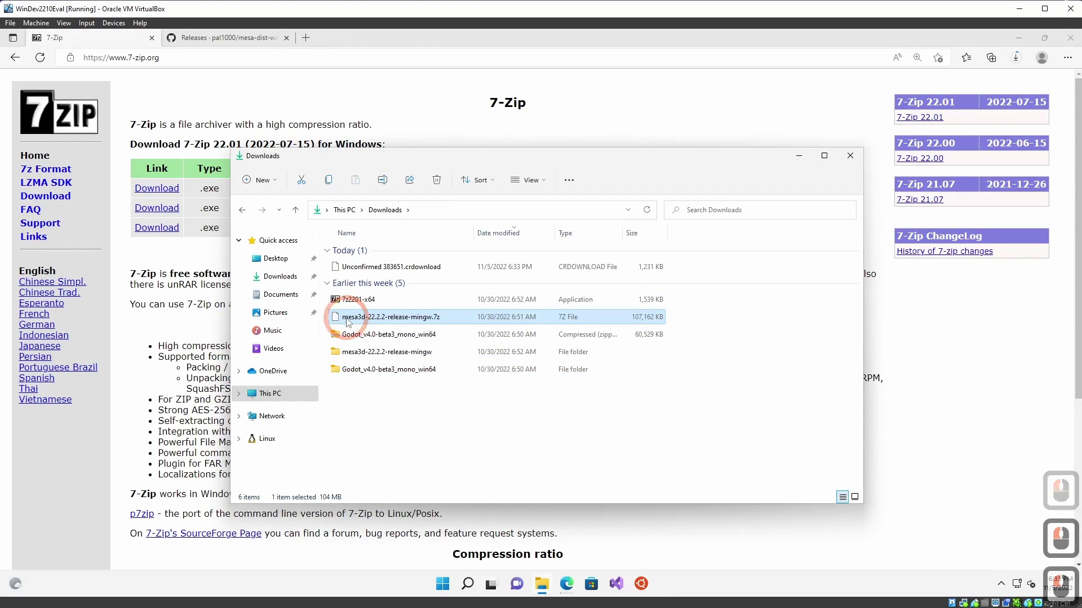
{"action": "right_click", "coordinate": [348, 322]}
{"action": "left_click", "coordinate": [400, 432]}
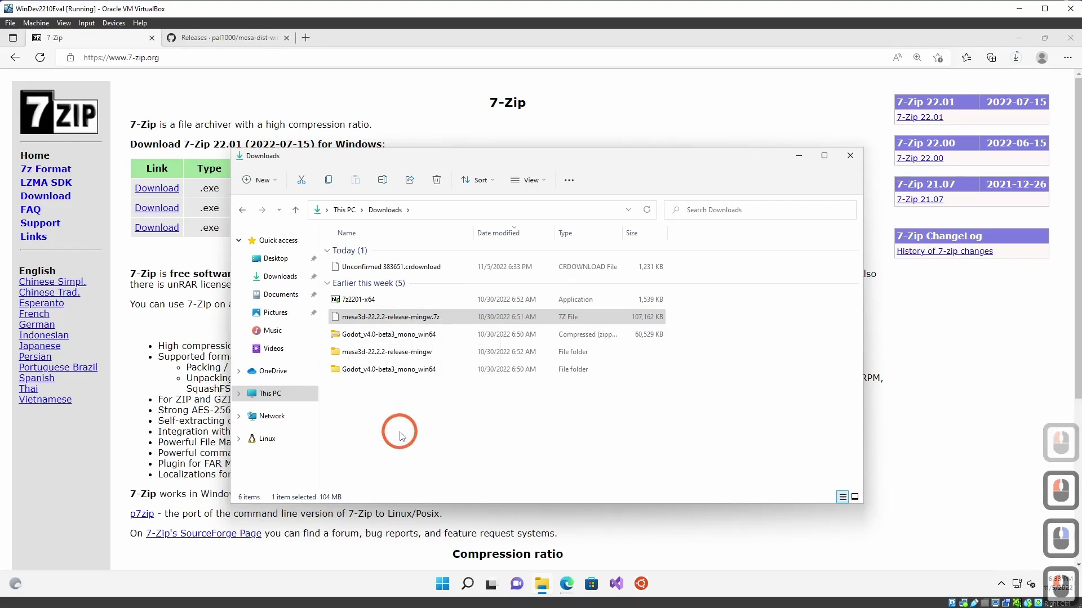
{"action": "left_click", "coordinate": [430, 253]}
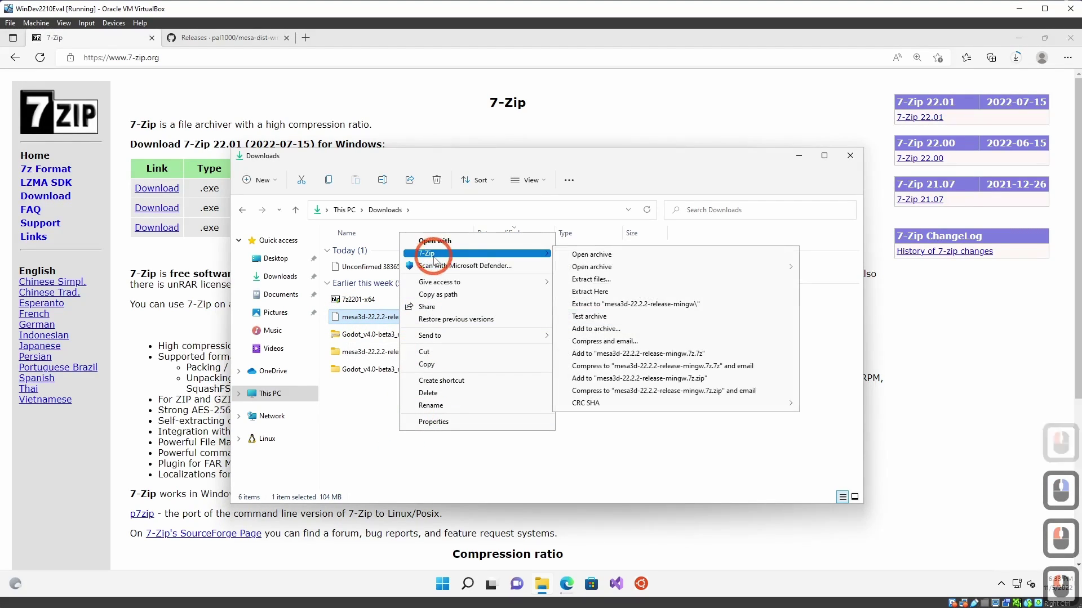
{"action": "left_click", "coordinate": [673, 306]}
In the extracted mesa3d-22.2.2-release-mingw folder, run the systemwidedeploy script.
{"action": "left_click", "coordinate": [398, 359]}
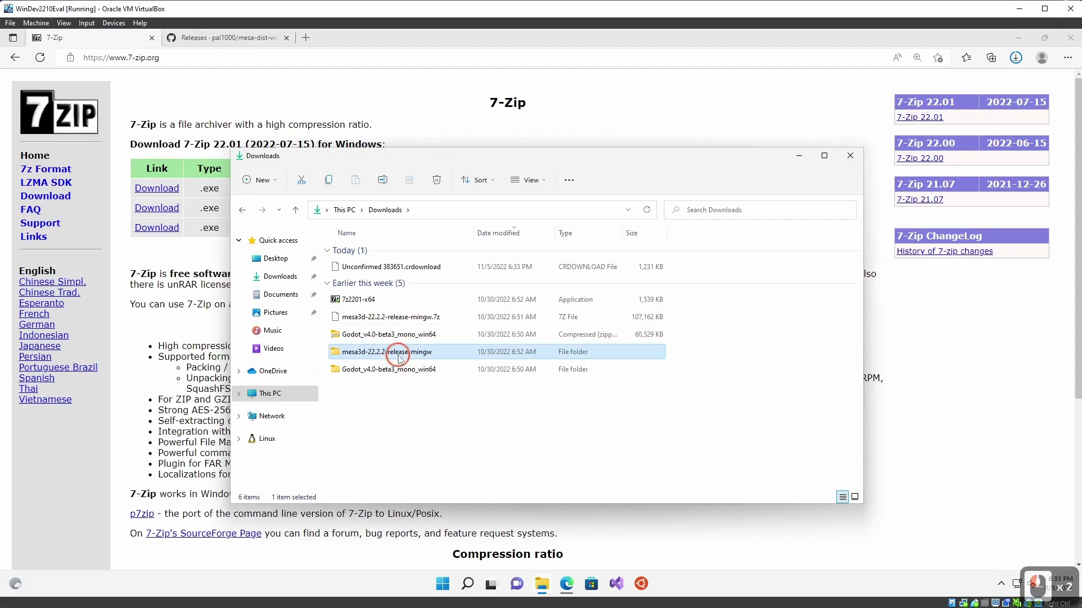
{"action": "double_click", "coordinate": [399, 359]}
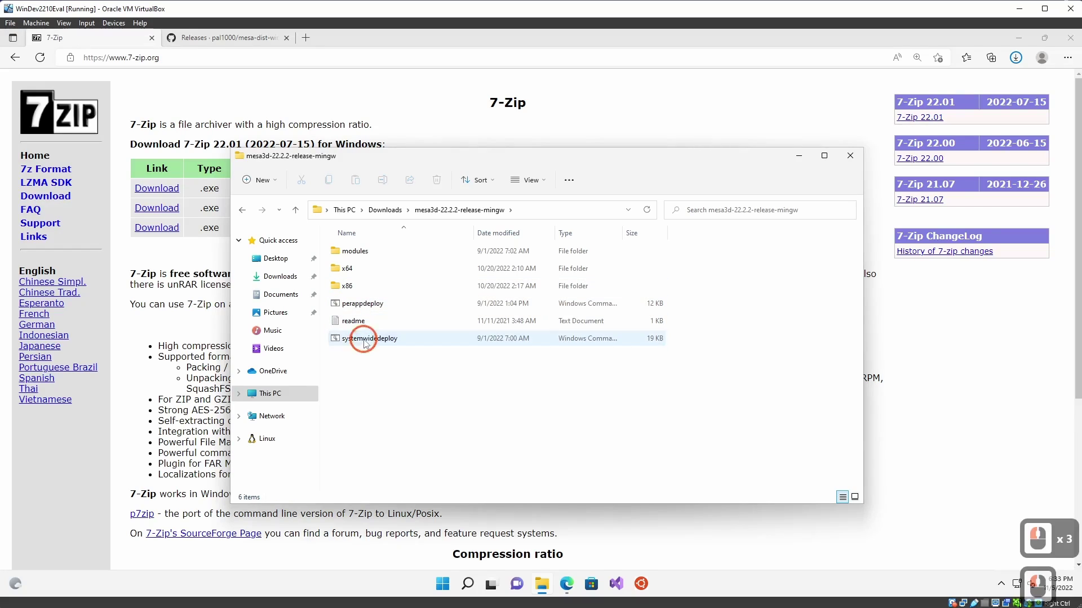
{"action": "left_click", "coordinate": [365, 344]}
{"action": "left_click", "coordinate": [365, 343]}
{"action": "left_click", "coordinate": [426, 344]}
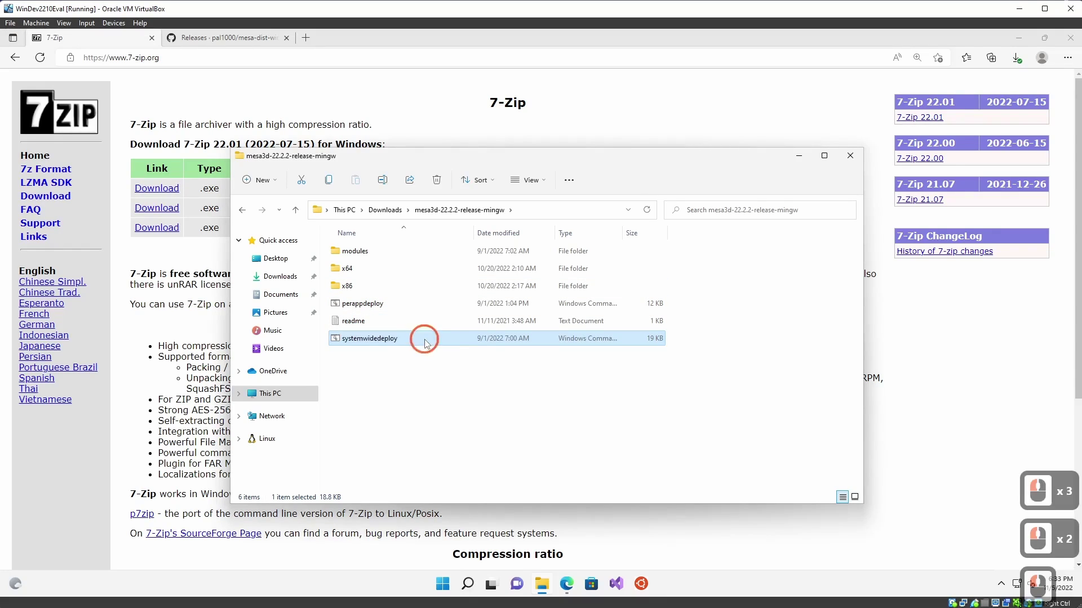
{"action": "double_click", "coordinate": [425, 344]}
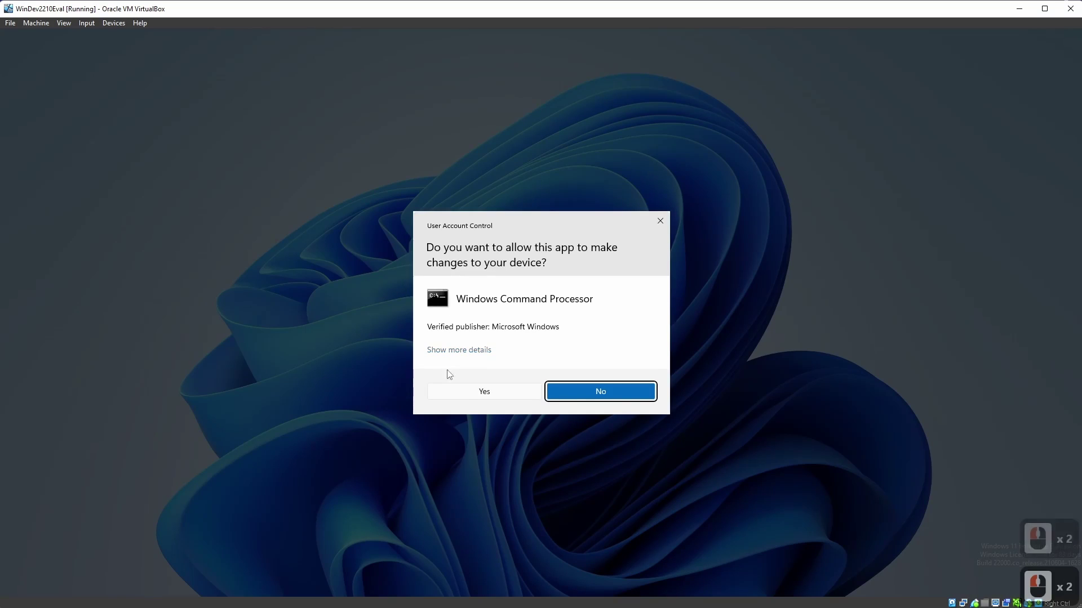
Approve the administrator prompt and choose option 1 to deploy core desktop OpenGL drivers.
{"action": "left_click", "coordinate": [478, 391]}
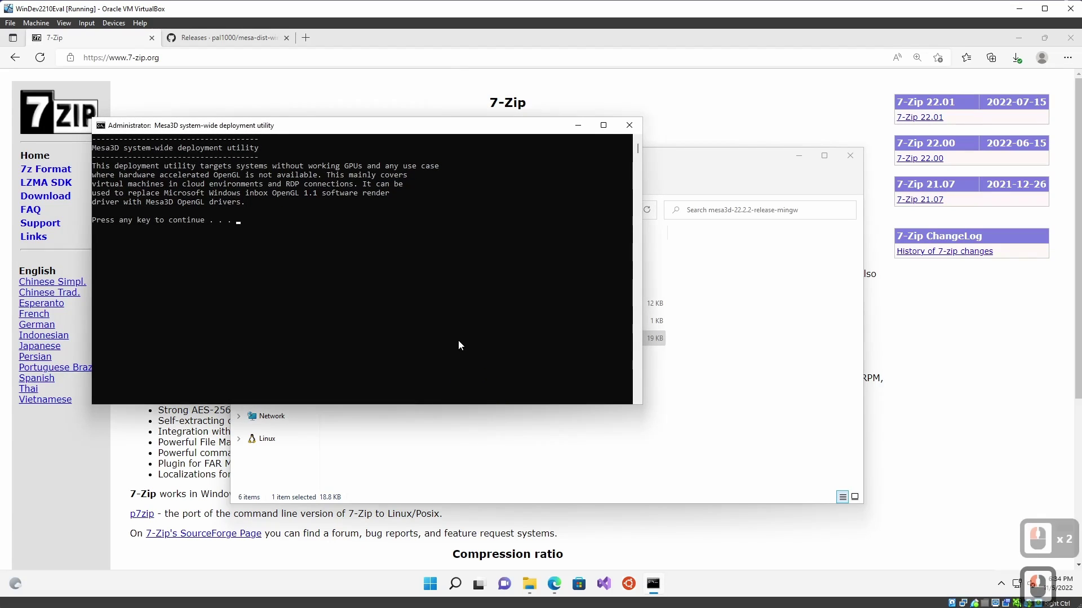
{"action": "key", "text": "Return"}
{"action": "type", "text": "1"}
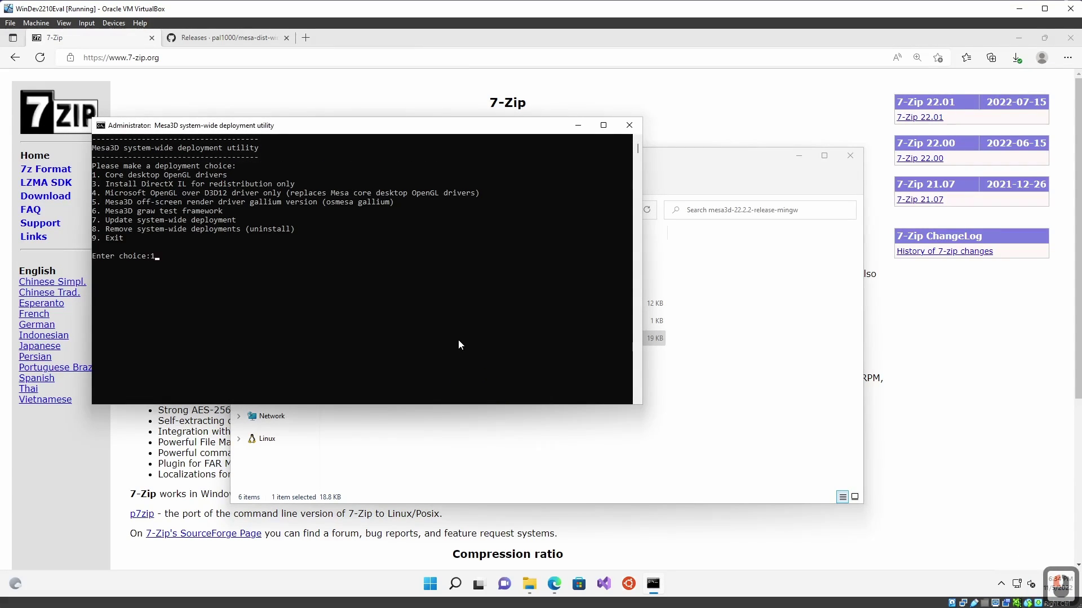
{"action": "key", "text": "Return"}
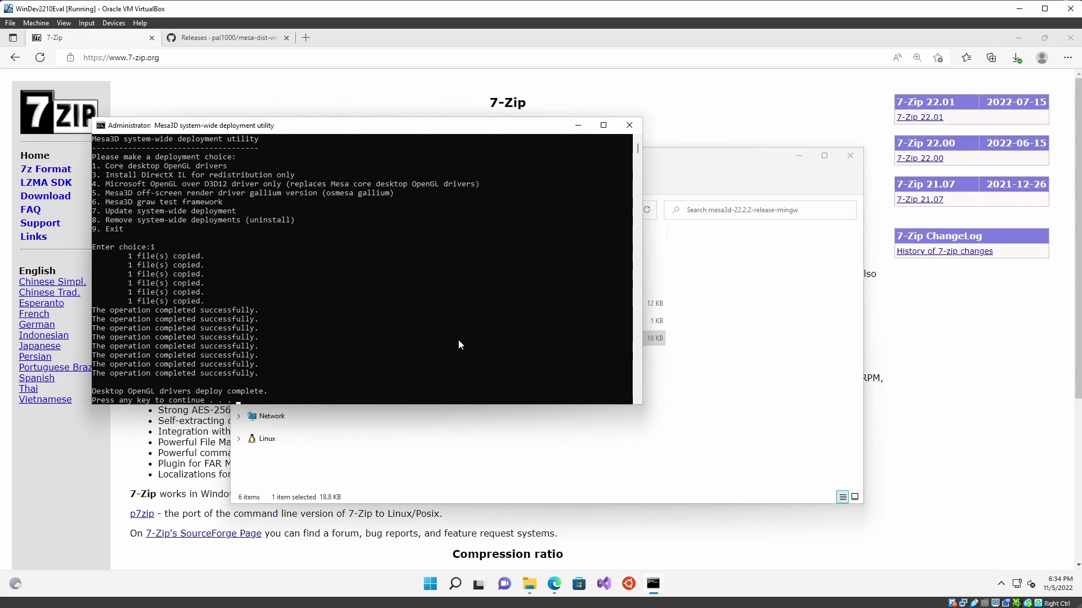
Highlight the D3D12 driver option line, then enter 9 to exit the deployment utility.
{"action": "left_click_drag", "start_coordinate": [105, 187], "coordinate": [499, 187]}
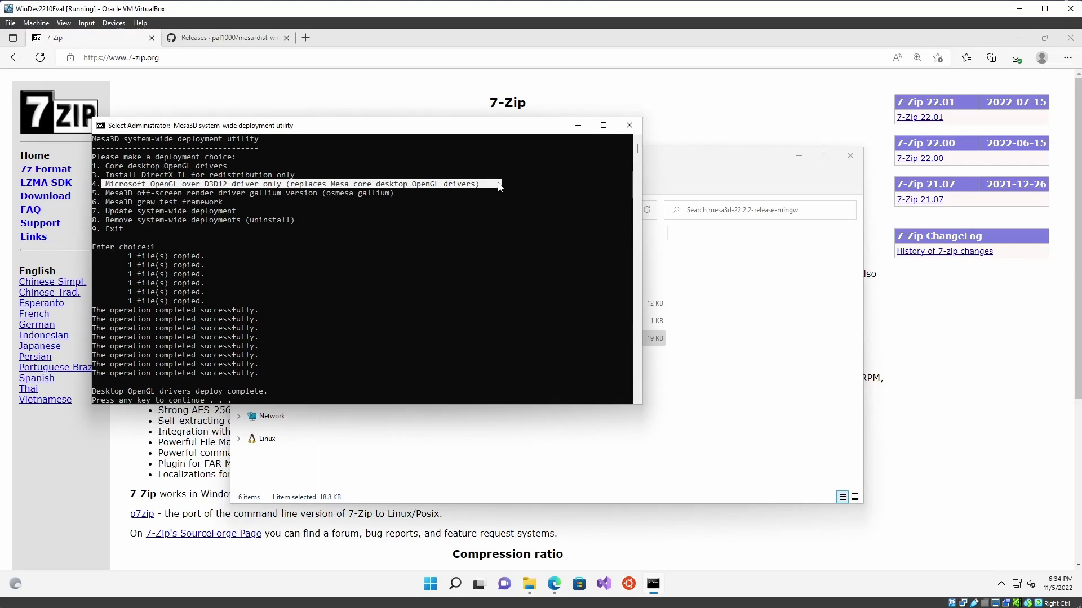
{"action": "right_click", "coordinate": [498, 183]}
{"action": "left_click", "coordinate": [301, 255]}
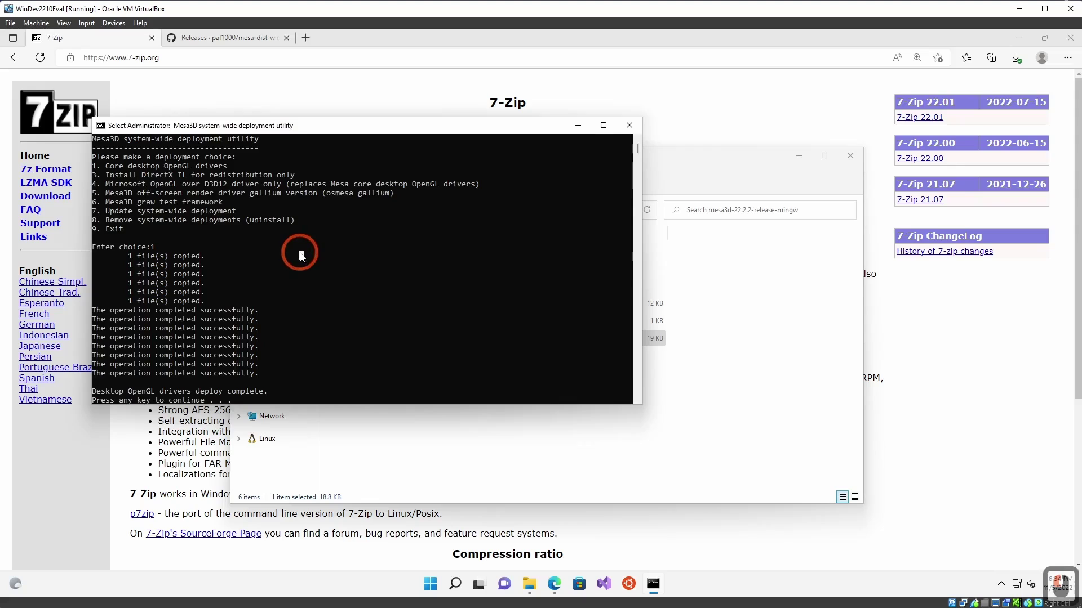
{"action": "key", "text": "Return"}
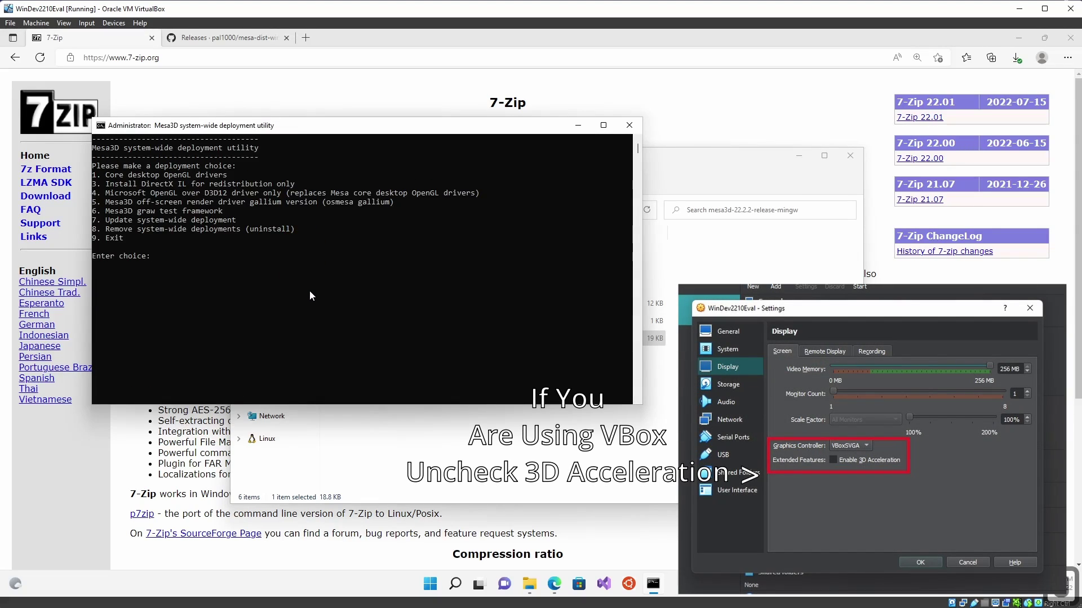
{"action": "type", "text": "9"}
{"action": "key", "text": "Return"}
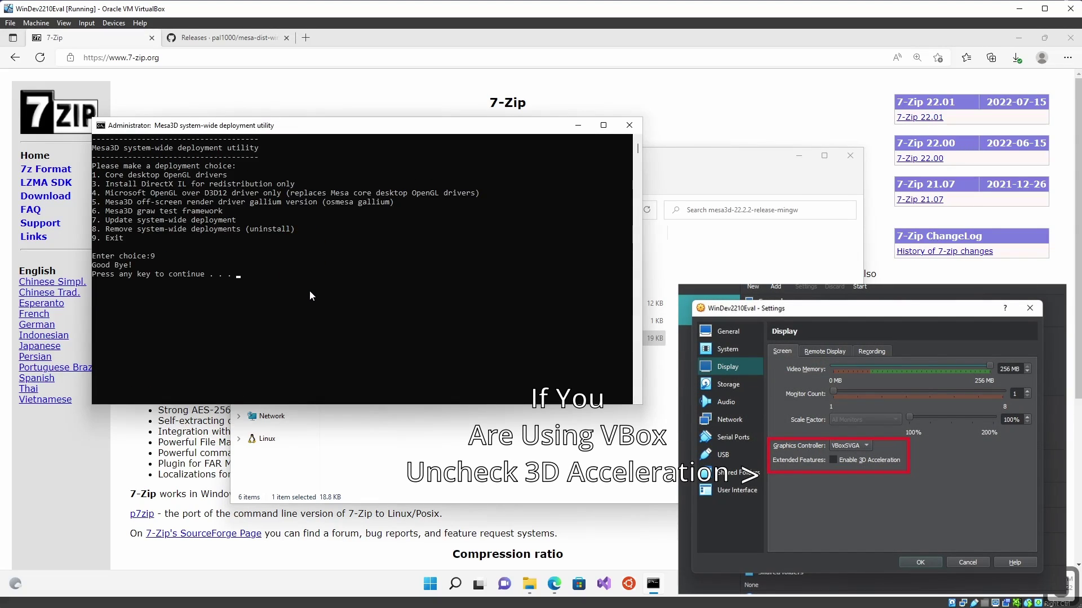
{"action": "key", "text": "Return"}
Open the Godot_v4.0-beta3_mono_win64 folder and launch a Command Prompt from its address bar.
{"action": "left_click", "coordinate": [383, 208]}
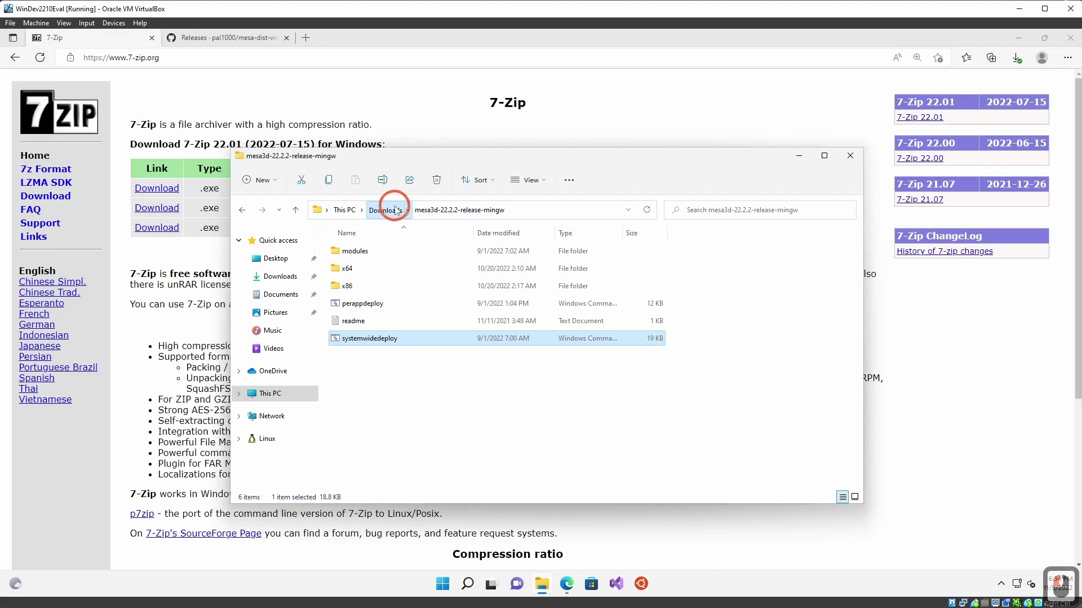
{"action": "left_click", "coordinate": [376, 370]}
{"action": "double_click", "coordinate": [376, 370]}
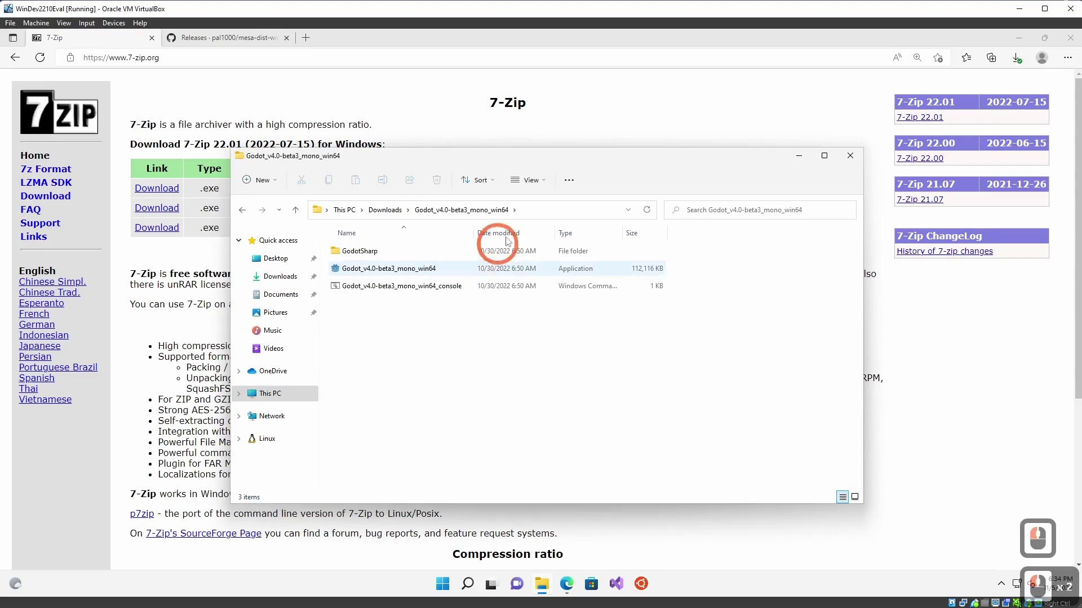
{"action": "left_click", "coordinate": [545, 210]}
{"action": "key", "text": "ctrl+v"}
{"action": "key", "text": "Return"}
Run Godot_v4.0-beta3_mono_win64.exe with the --rendering-driver OpenGL option.
{"action": "type", "text": "Godot_v4.0-beta3_mono_win64.exe --op"}
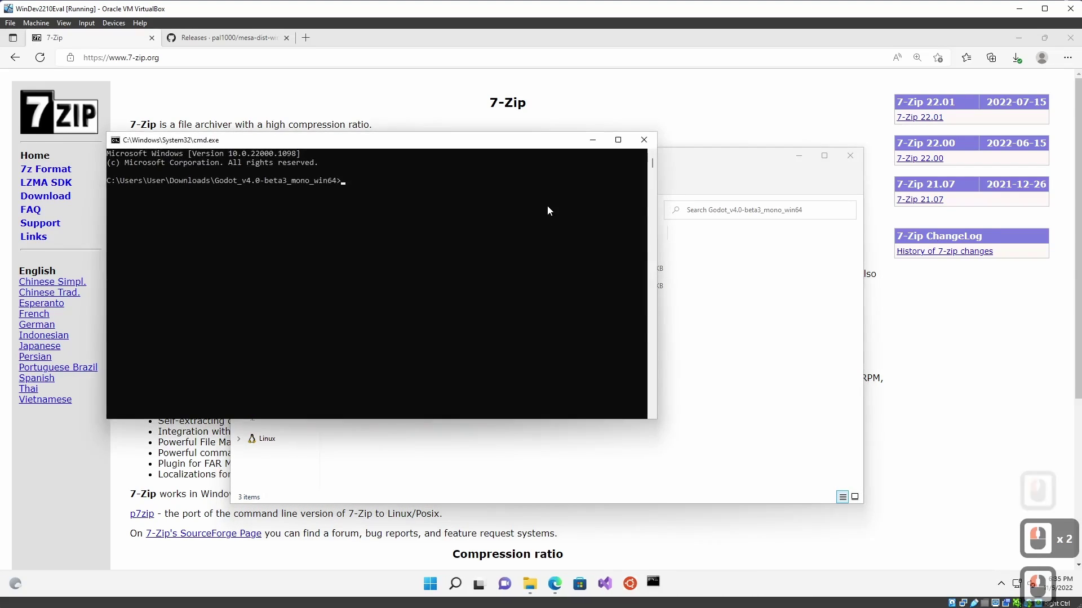
{"action": "key", "text": "BackSpace"}
{"action": "key", "text": "BackSpace"}
{"action": "type", "text": "rendering-d"}
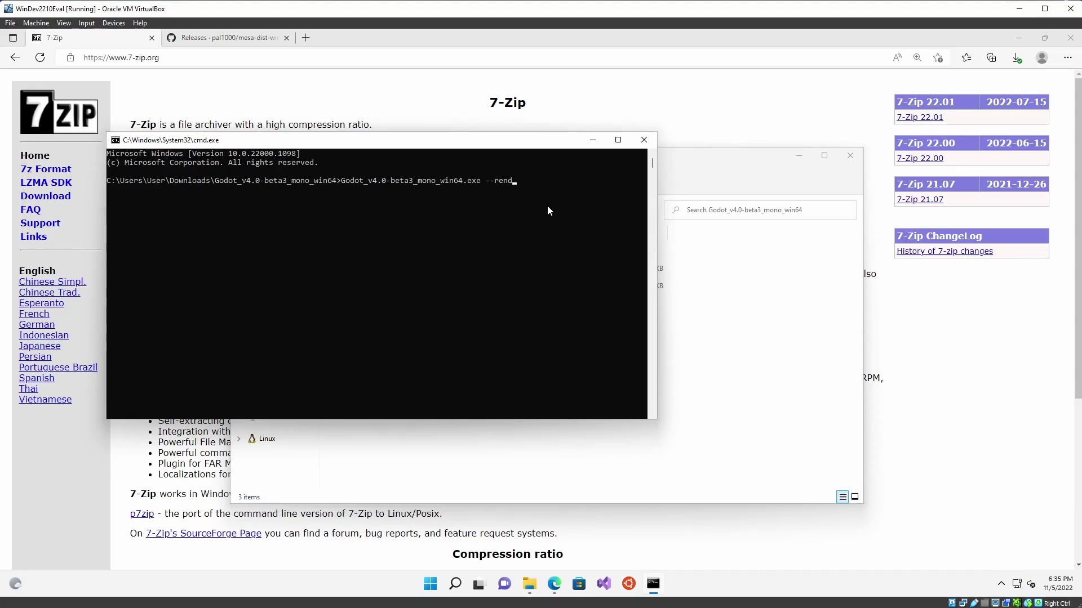
{"action": "type", "text": "river opengl4"}
{"action": "key", "text": "Return"}
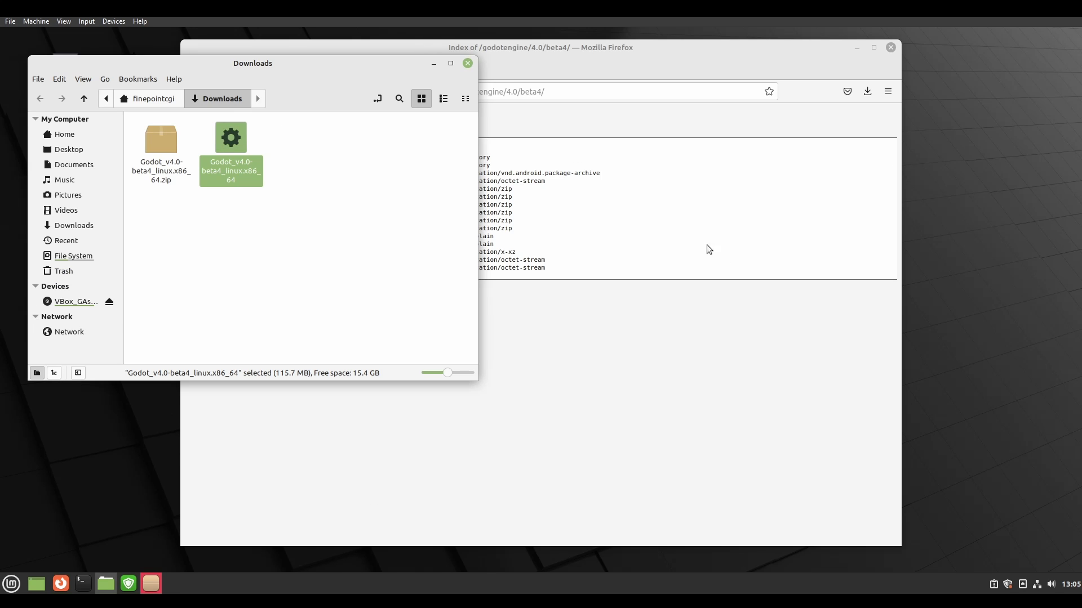
Launch Godot_v4.0-beta4_linux.x86_64 from the Downloads folder in Nemo.
{"action": "double_click", "coordinate": [230, 142]}
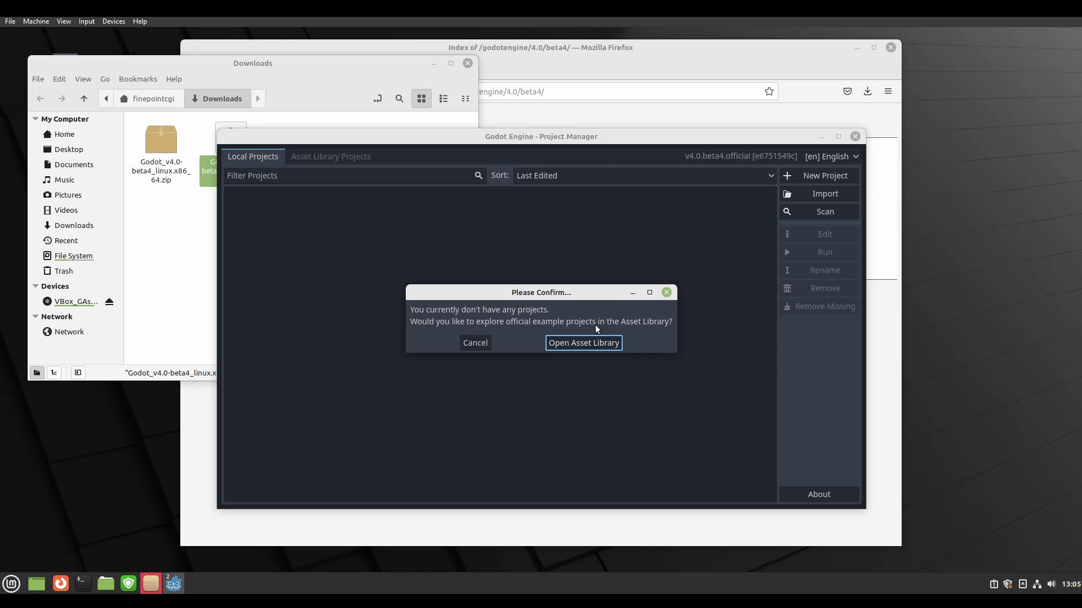
Cancel the Project Manager's prompt to explore example projects.
{"action": "left_click", "coordinate": [666, 292]}
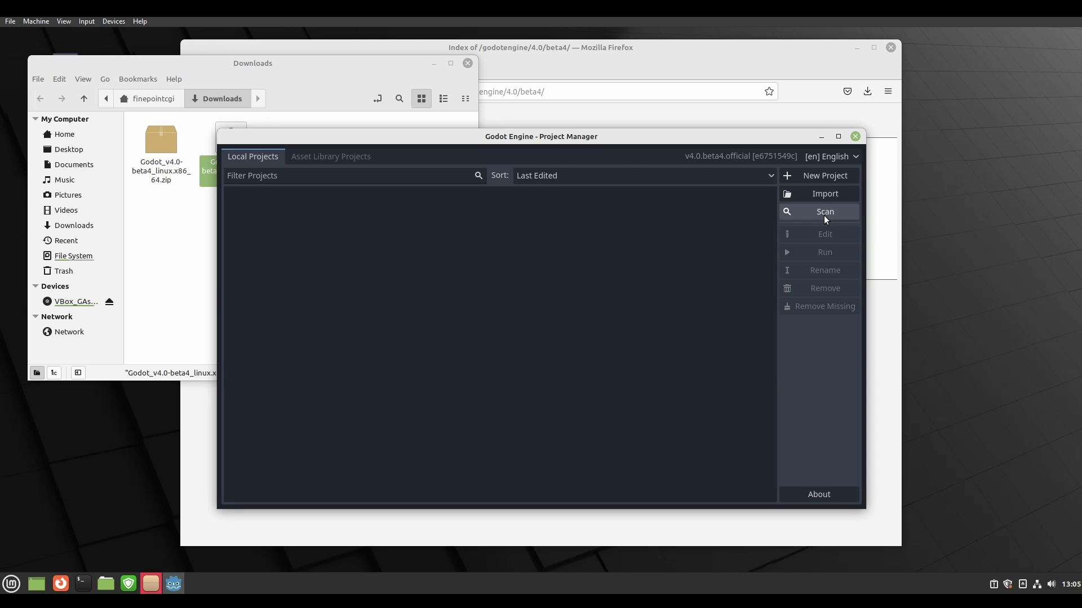